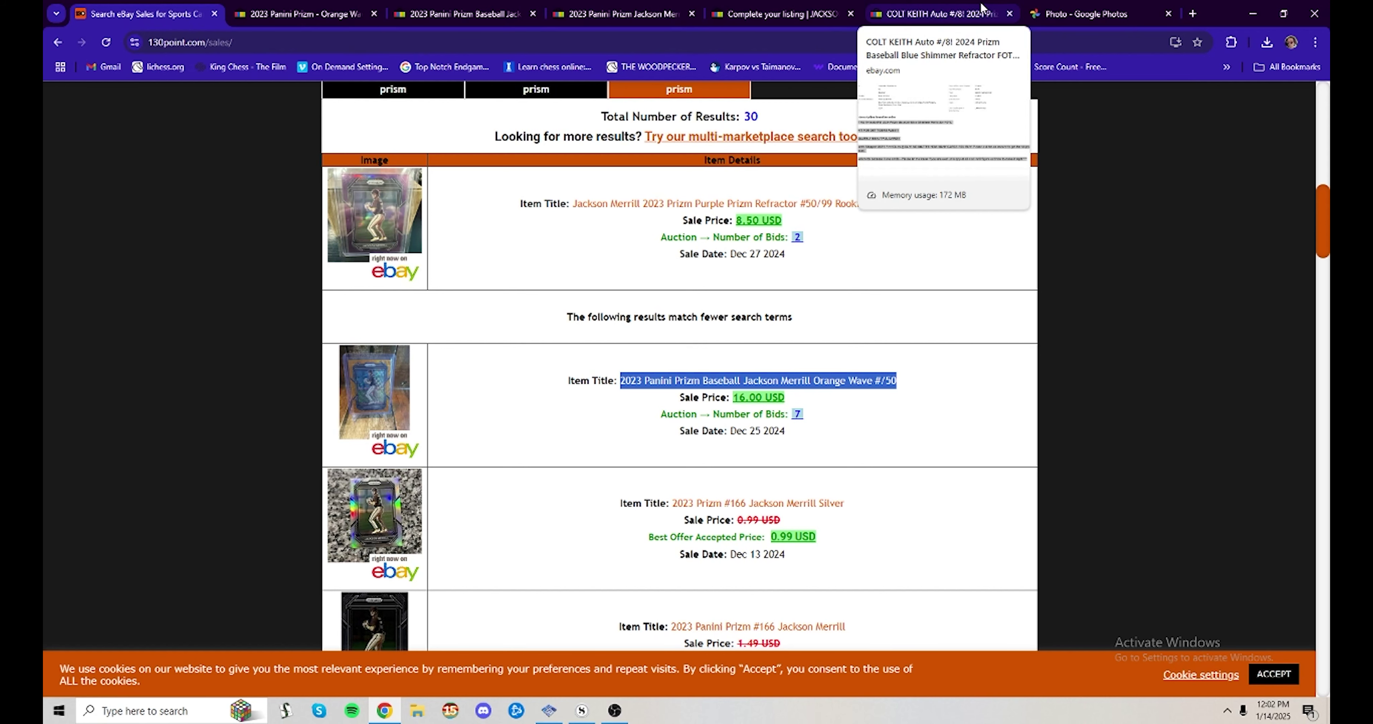
# Review the card photo and the comparable 2023 Panini Prizm Jackson Merrill eBay listings
pyautogui.click(1068, 6)
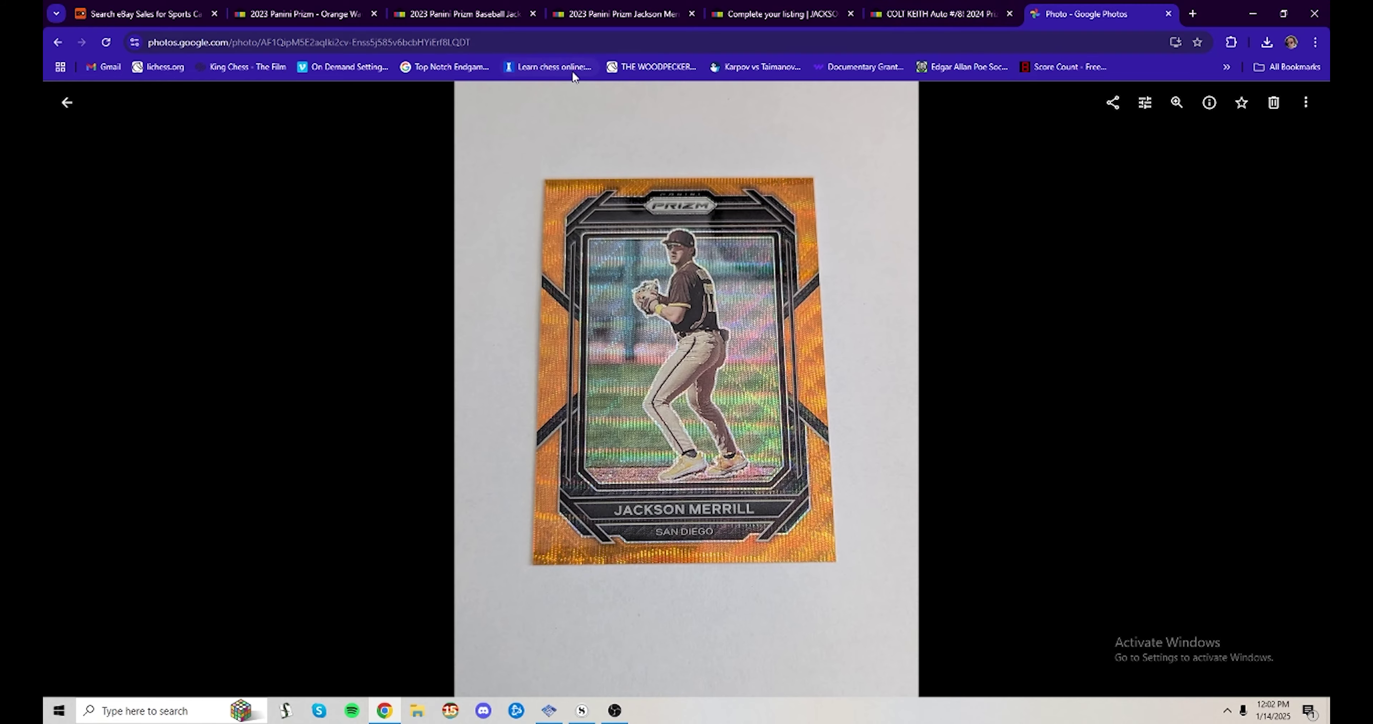
pyautogui.click(458, 15)
pyautogui.click(334, 15)
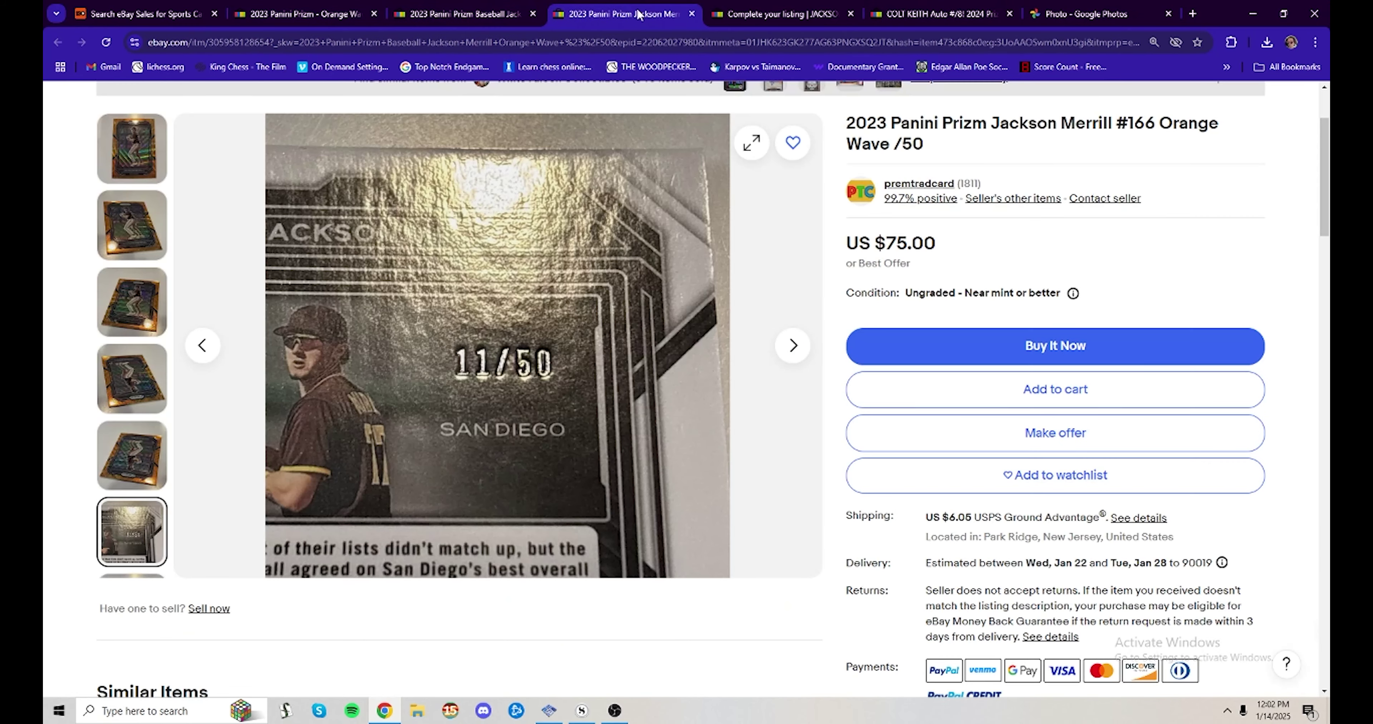
# Return to the Jackson Merrill listing draft and set its Buy It Now item price to $29.99
pyautogui.click(719, 13)
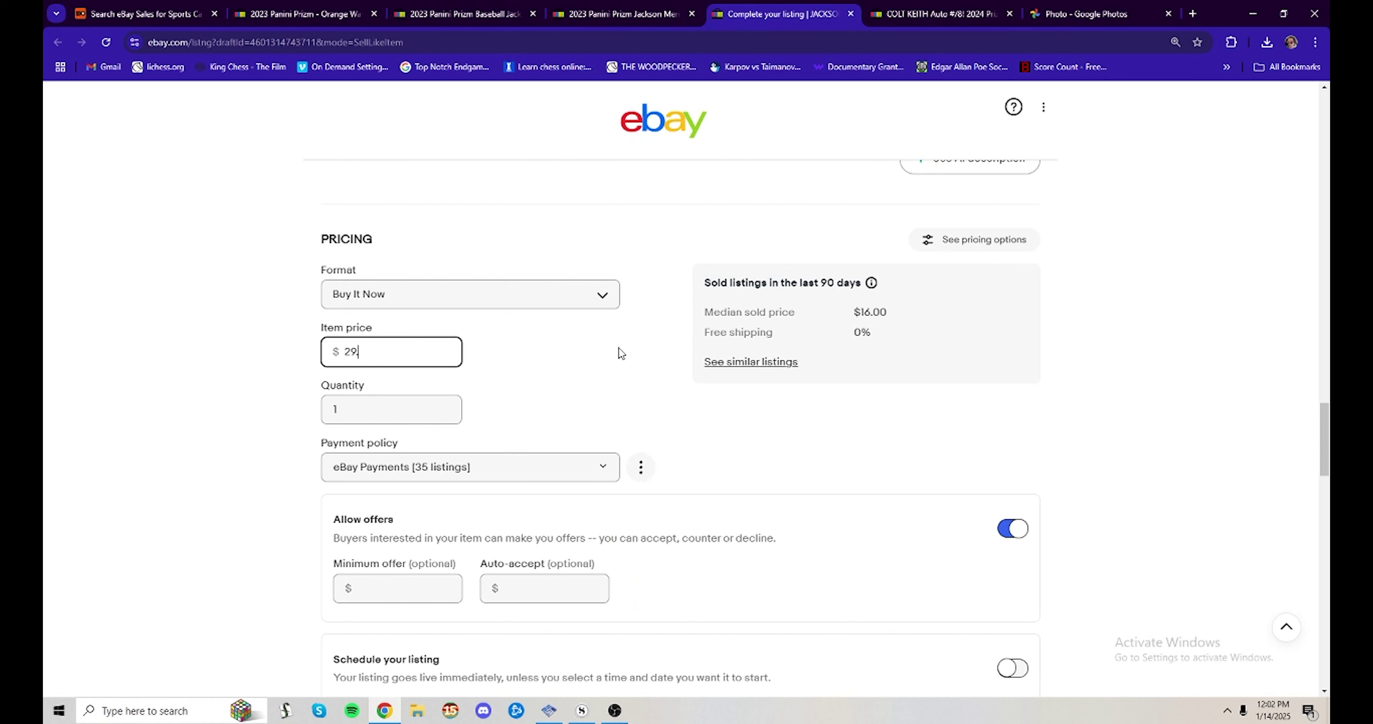
pyautogui.tripleClick(692, 429)
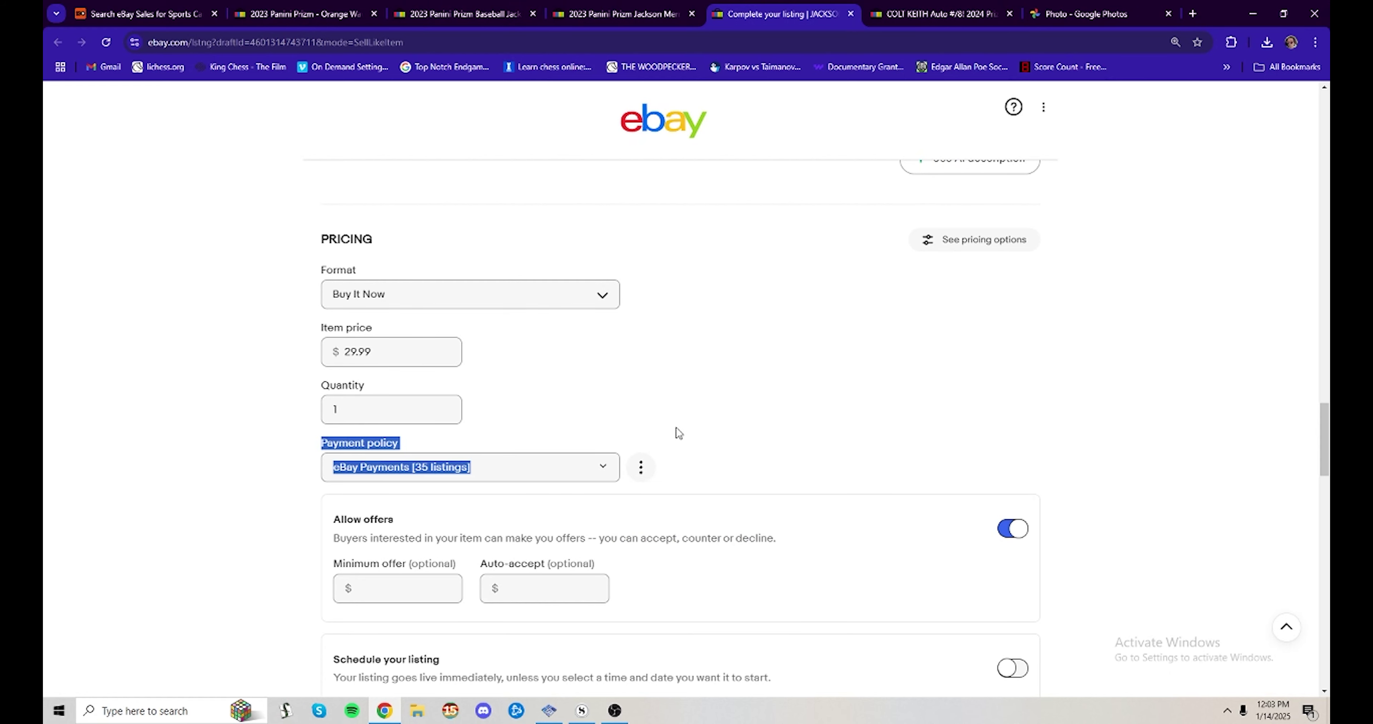
pyautogui.click(631, 387)
# Turn on general campaign promotion for the listing after checking its offer, shipping and preference settings
pyautogui.scroll(-4, 796, 458)
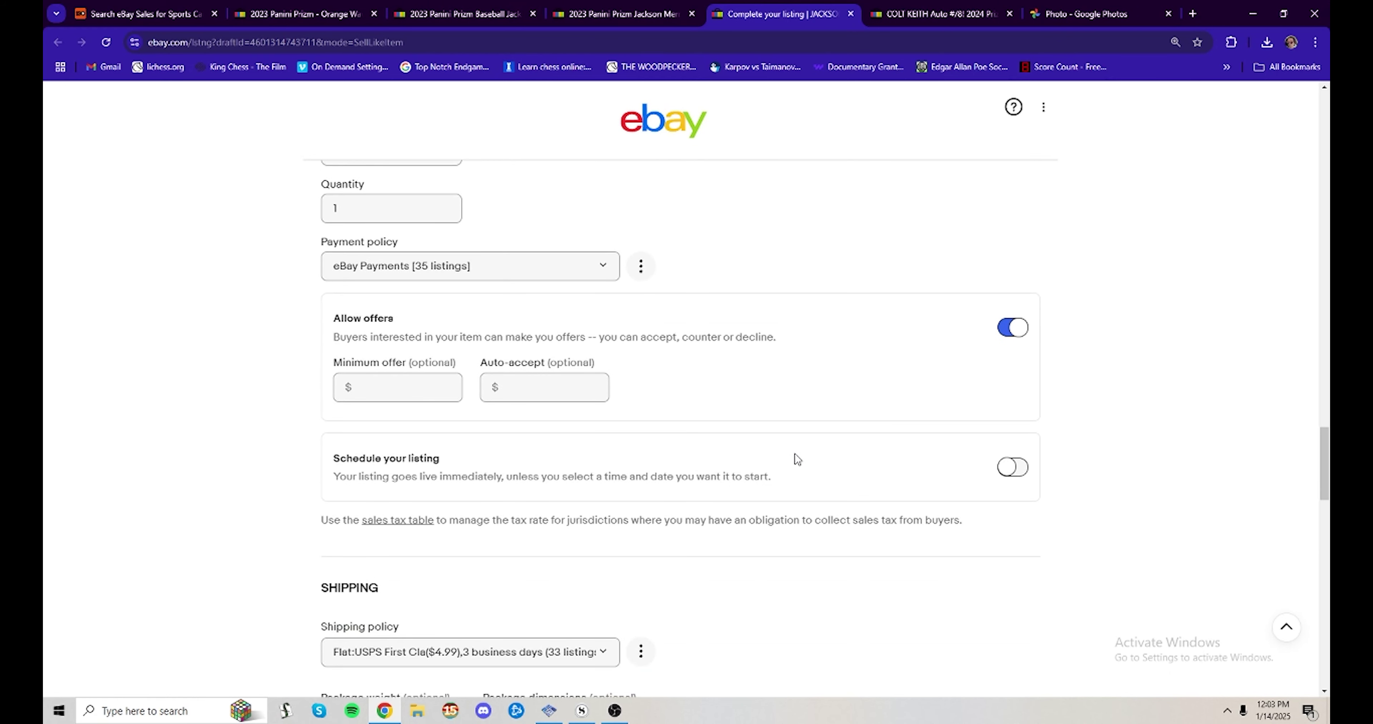
pyautogui.scroll(-8, 709, 472)
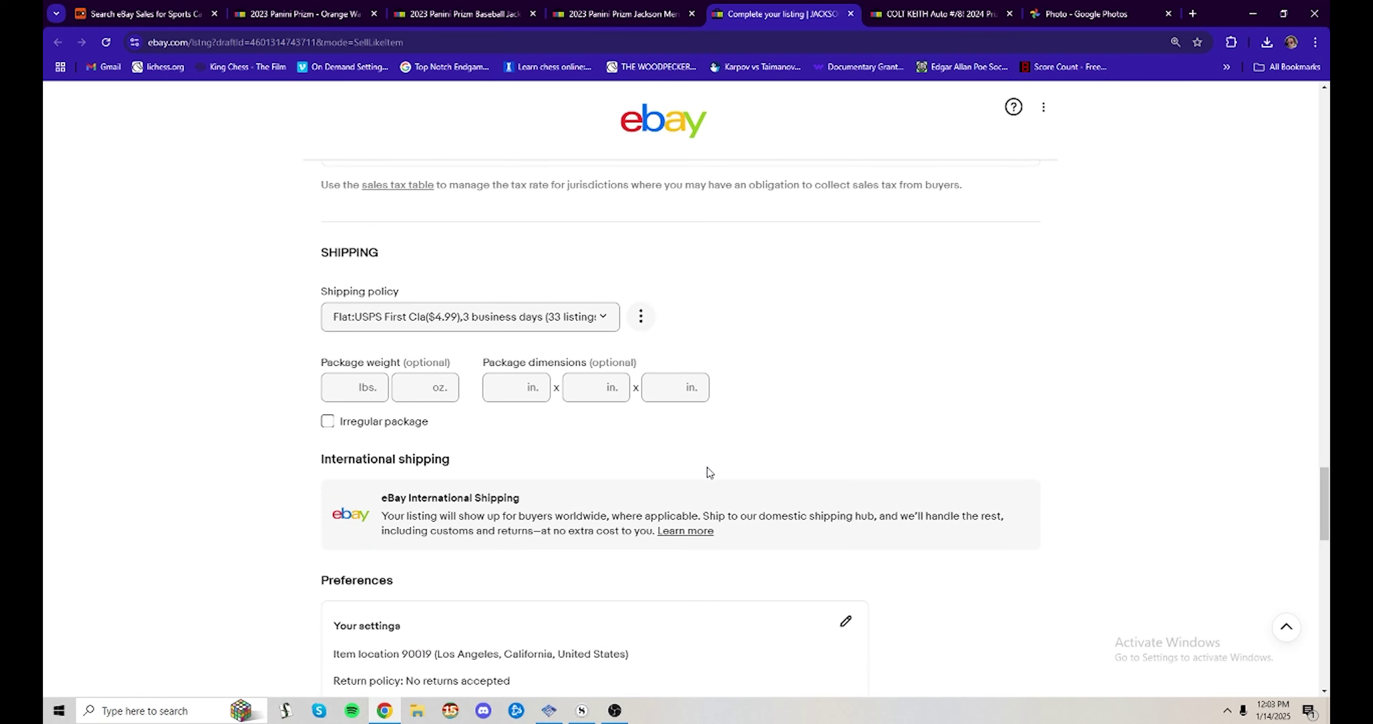
pyautogui.scroll(-3, 709, 472)
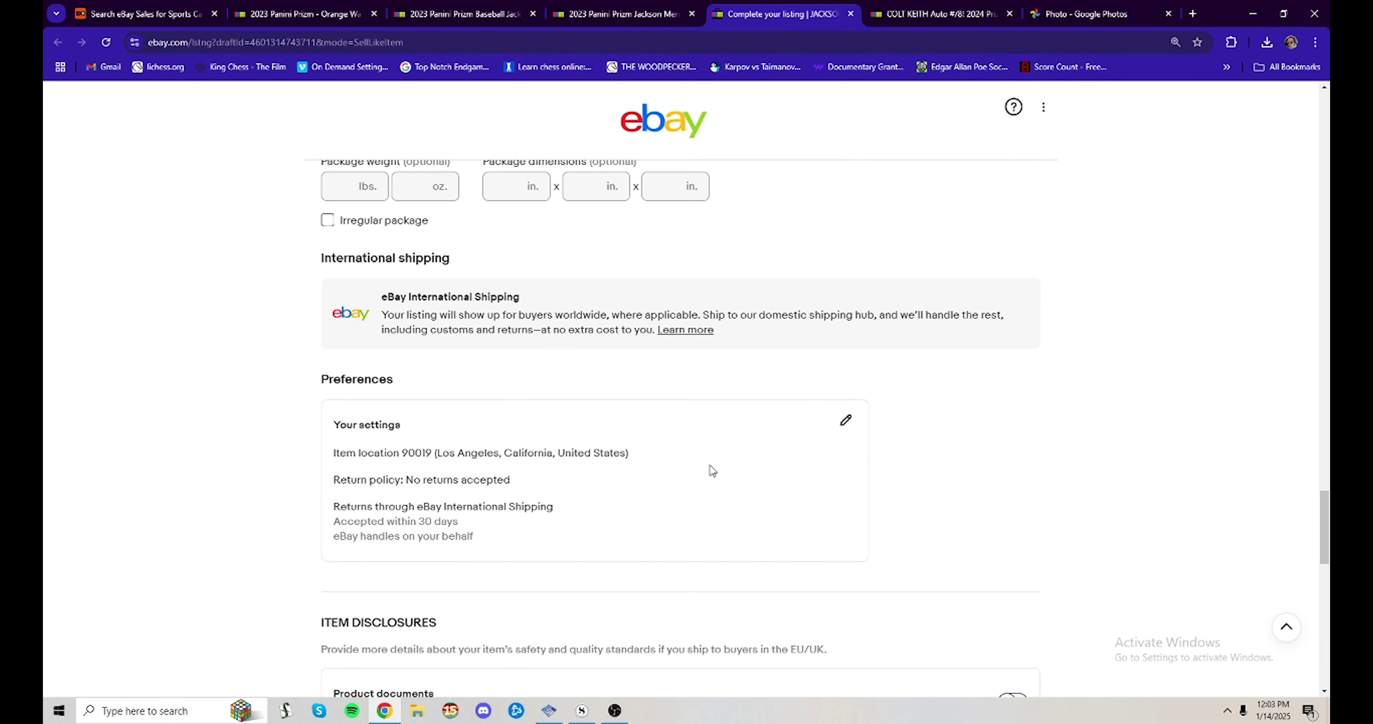
pyautogui.scroll(-3, 712, 471)
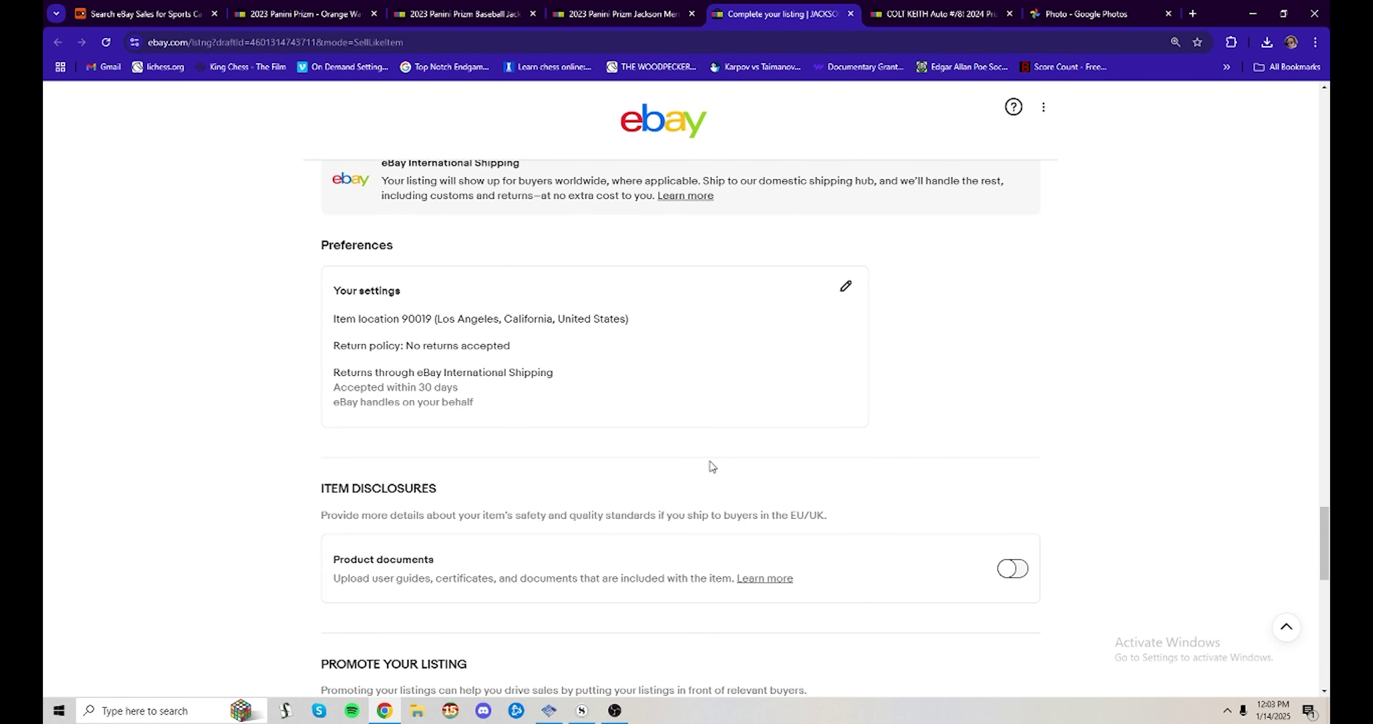
pyautogui.scroll(12, 710, 462)
pyautogui.scroll(-2, 603, 472)
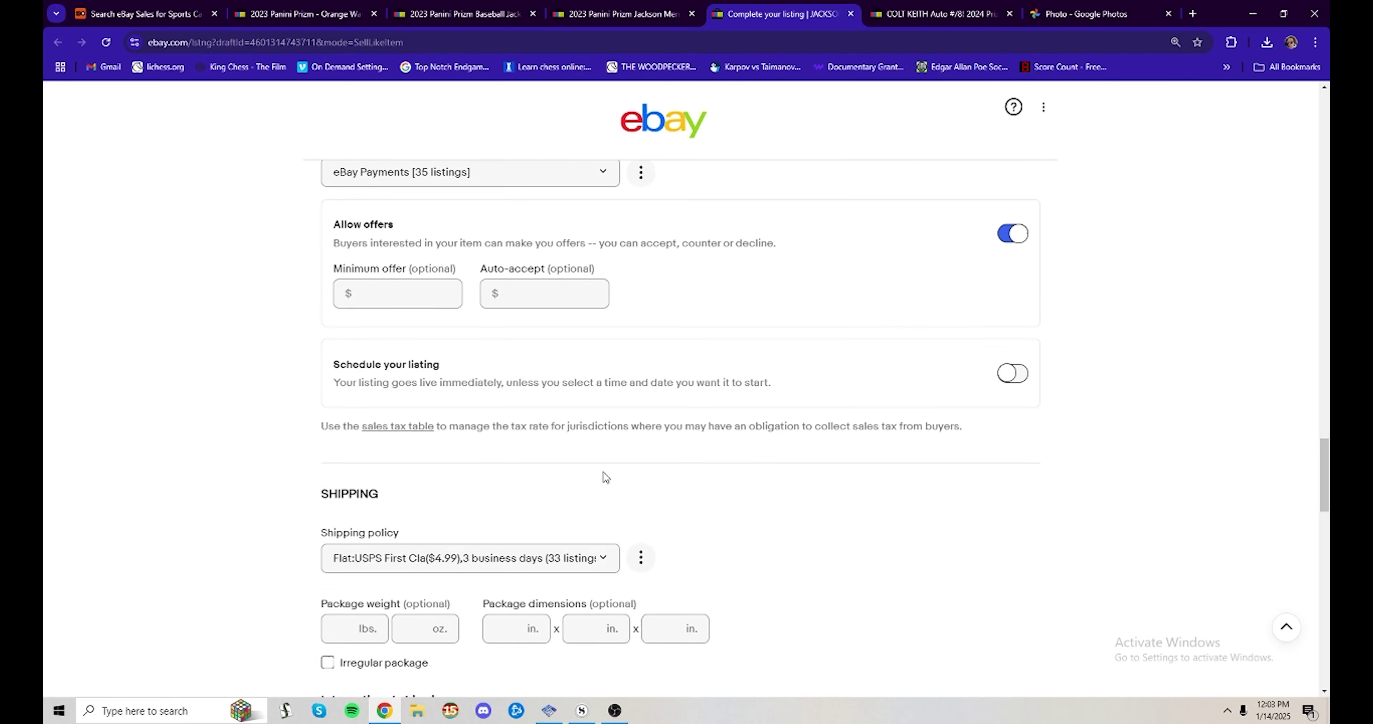
pyautogui.scroll(-13, 378, 526)
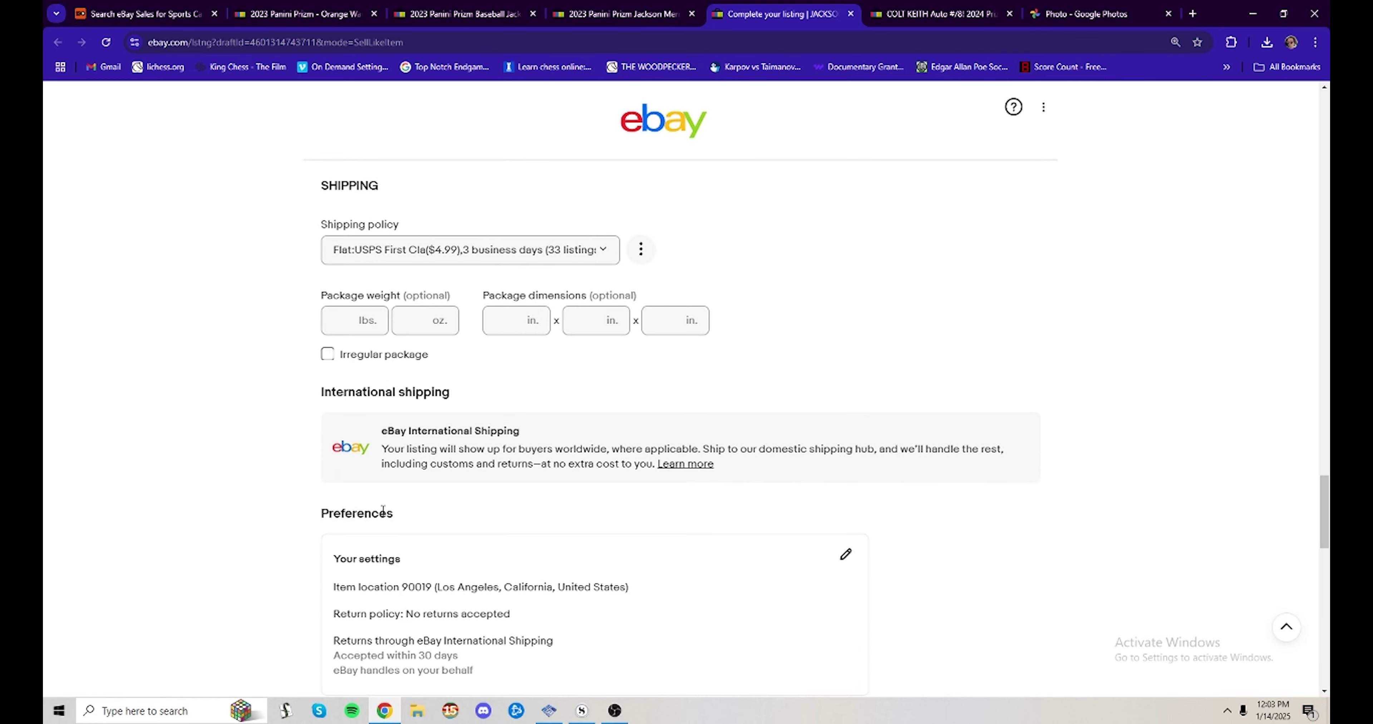
pyautogui.scroll(-6, 394, 502)
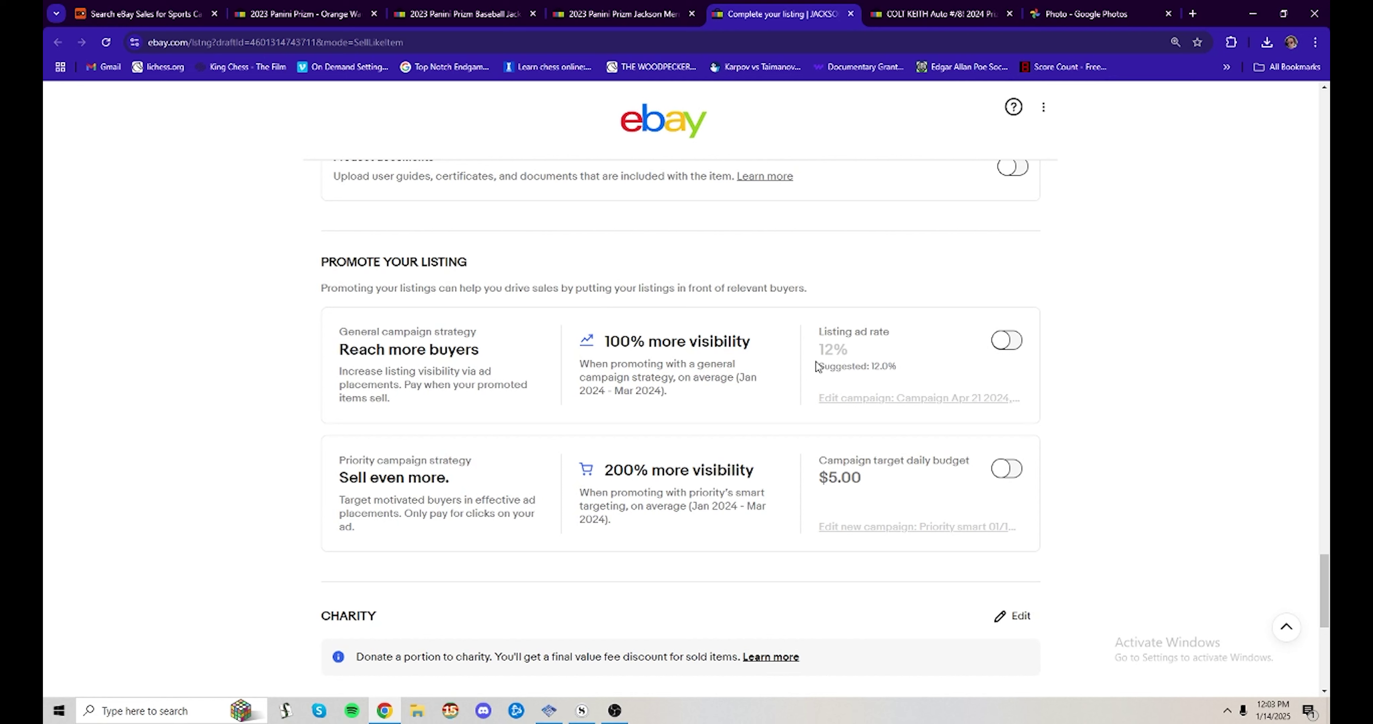
pyautogui.click(997, 347)
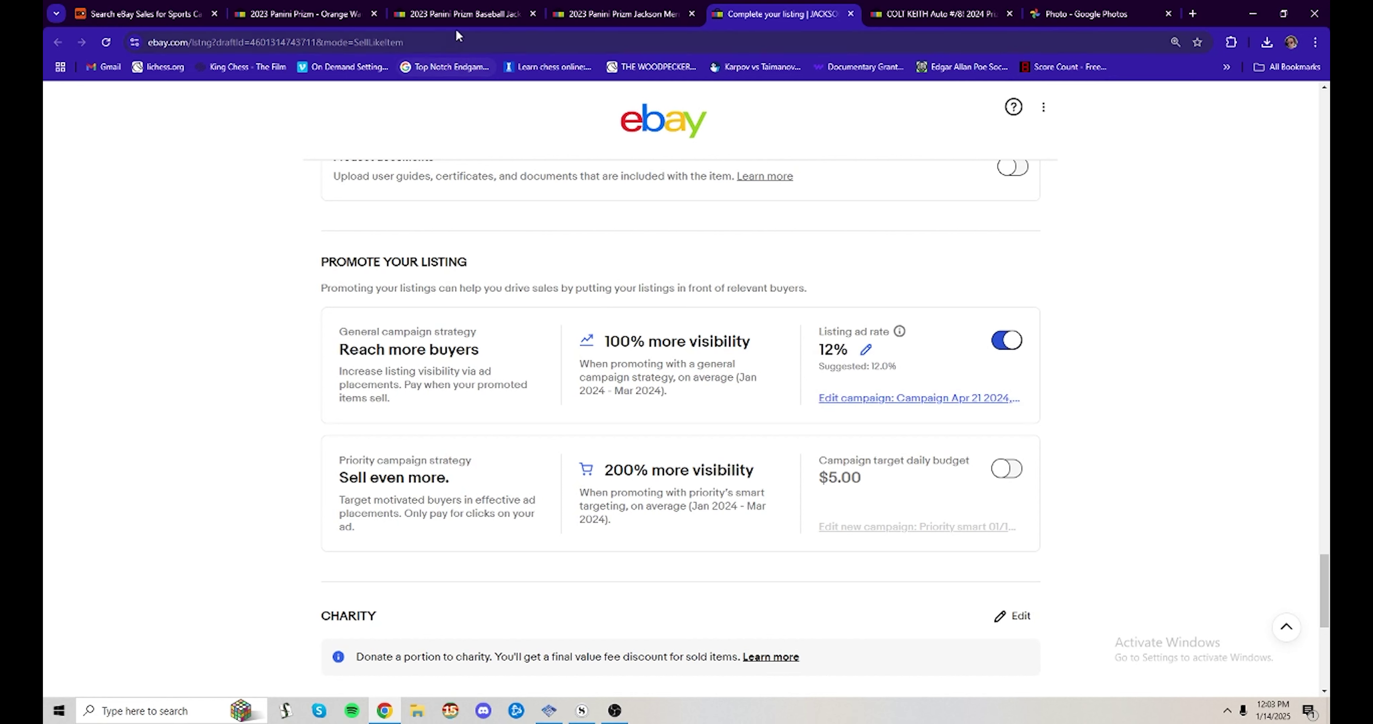
# Examine the competing Jackson Merrill #166 Orange Wave /50 listing and the sponsored similar items beneath it
pyautogui.click(420, 11)
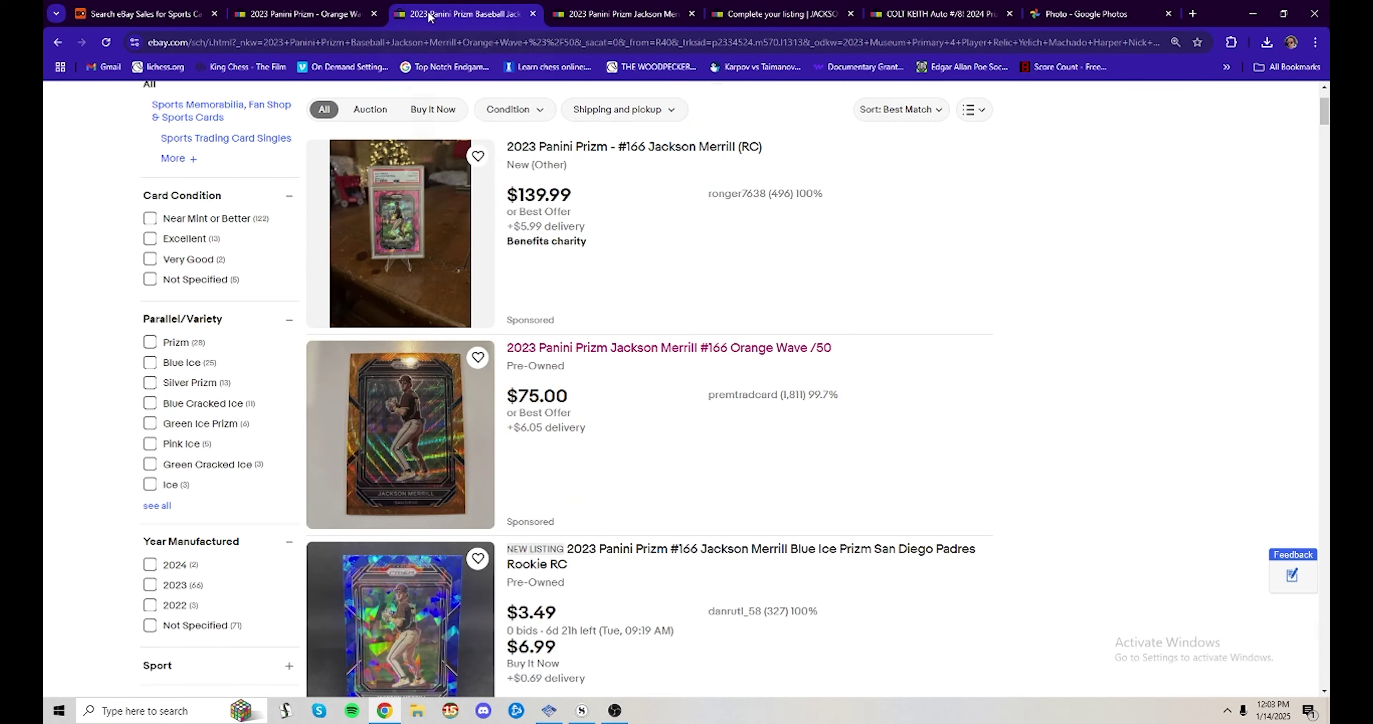
pyautogui.click(563, 8)
pyautogui.scroll(-10, 468, 354)
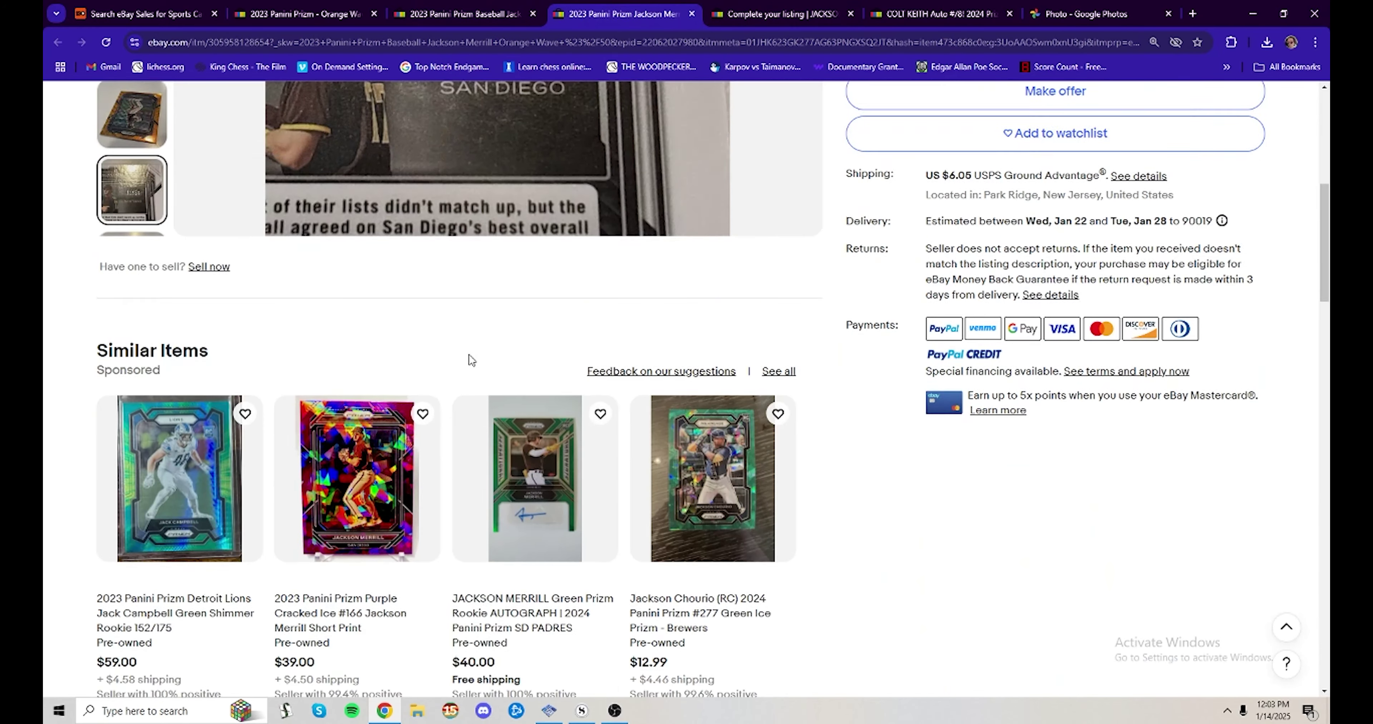
pyautogui.scroll(2, 132, 277)
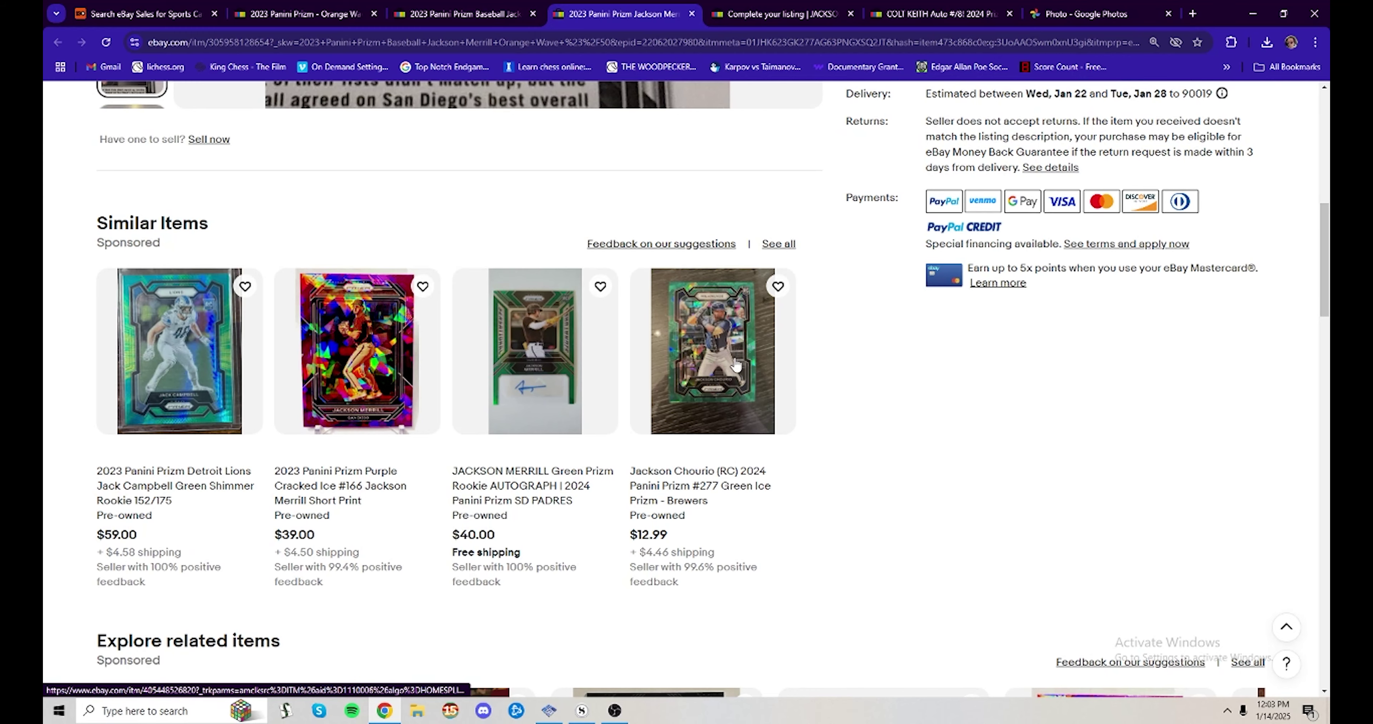
pyautogui.scroll(9, 764, 327)
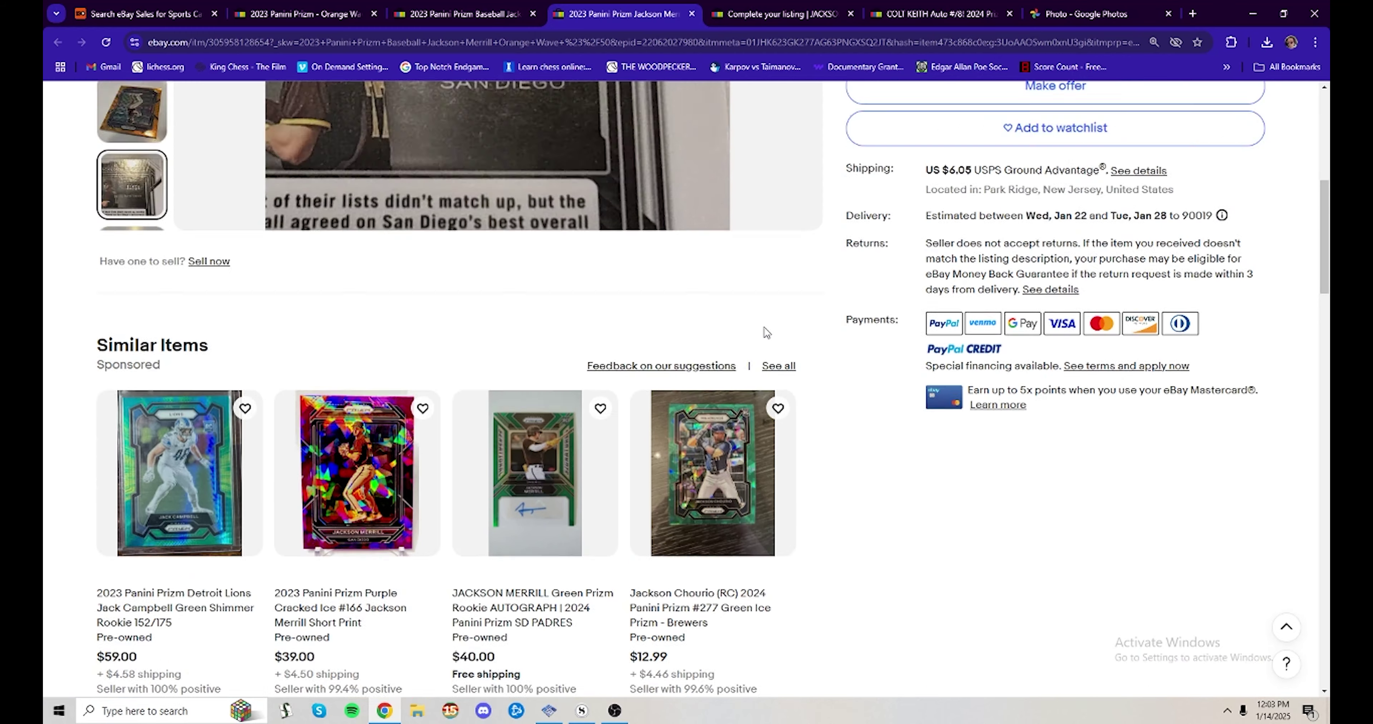
pyautogui.scroll(-2, 740, 333)
pyautogui.scroll(2, 740, 333)
pyautogui.scroll(-2, 740, 333)
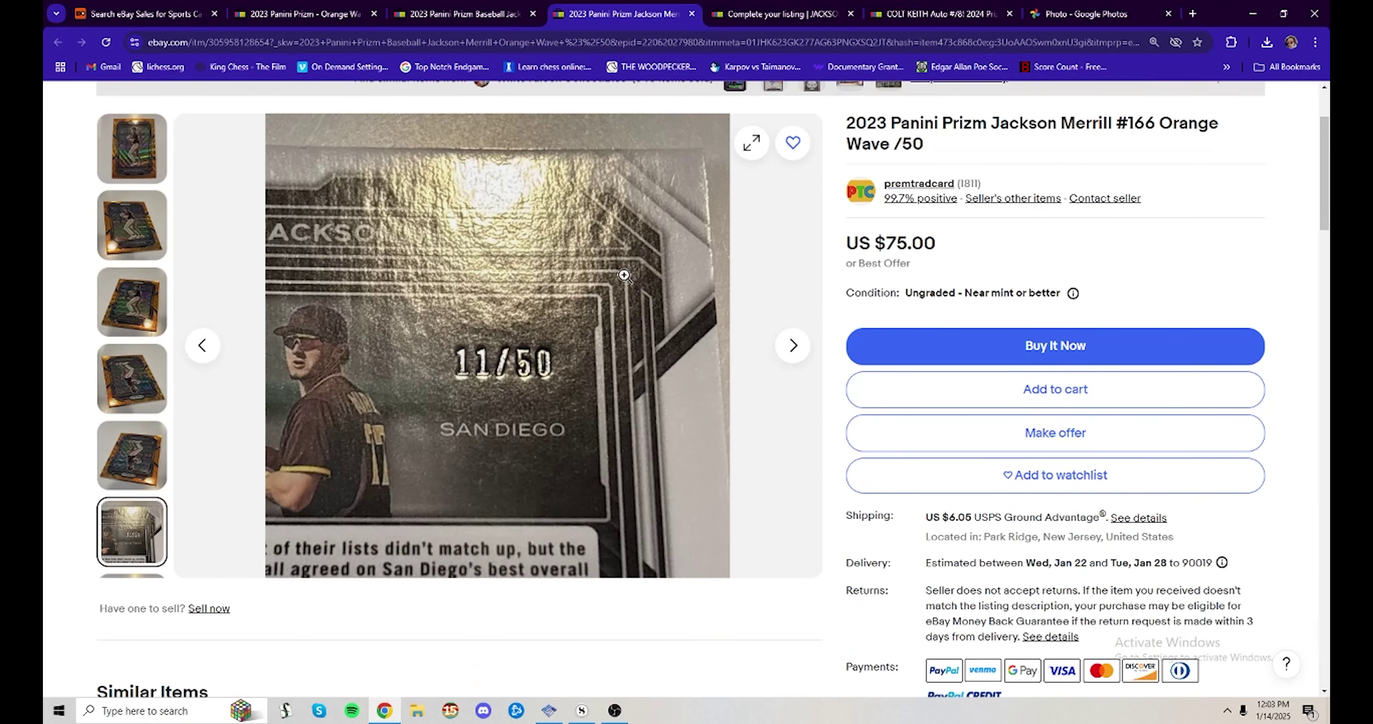
# Go back to the listing draft, recheck its title and pricing, and view the available payment policies
pyautogui.click(782, 11)
pyautogui.scroll(15, 831, 204)
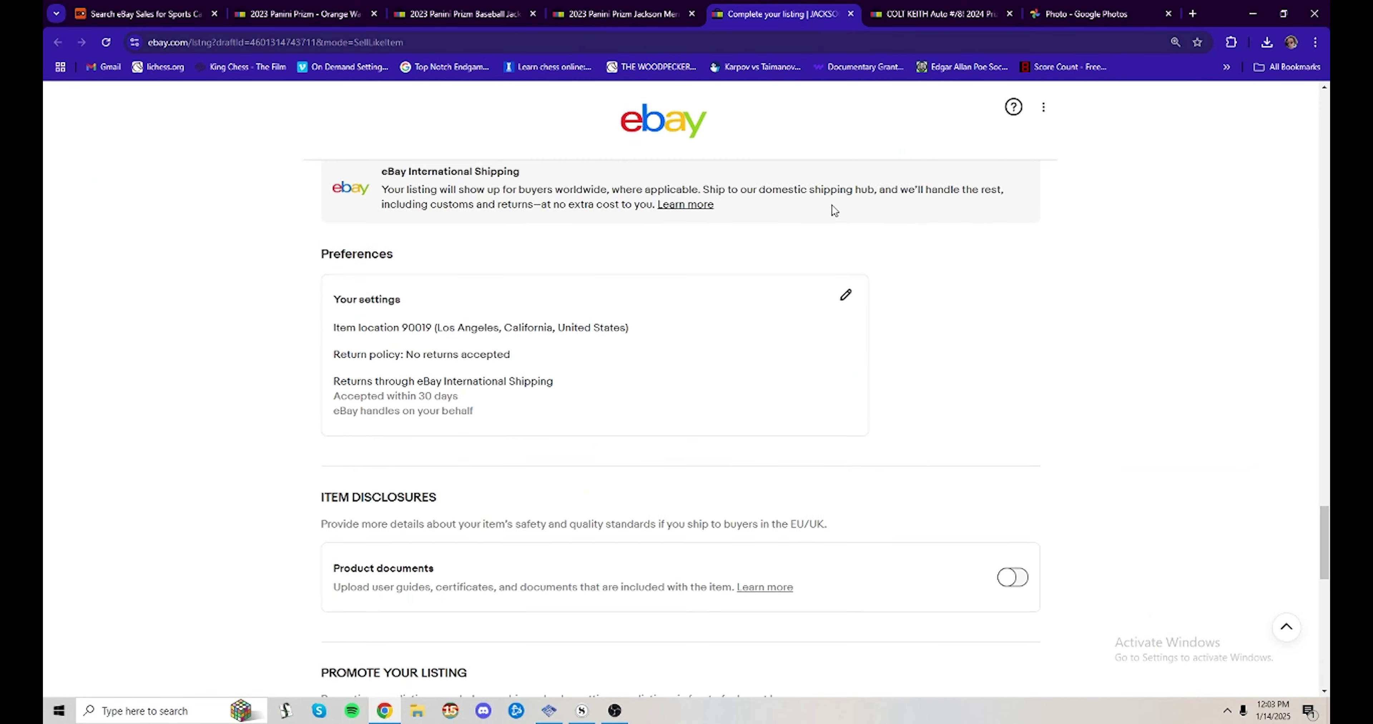
pyautogui.scroll(10, 828, 233)
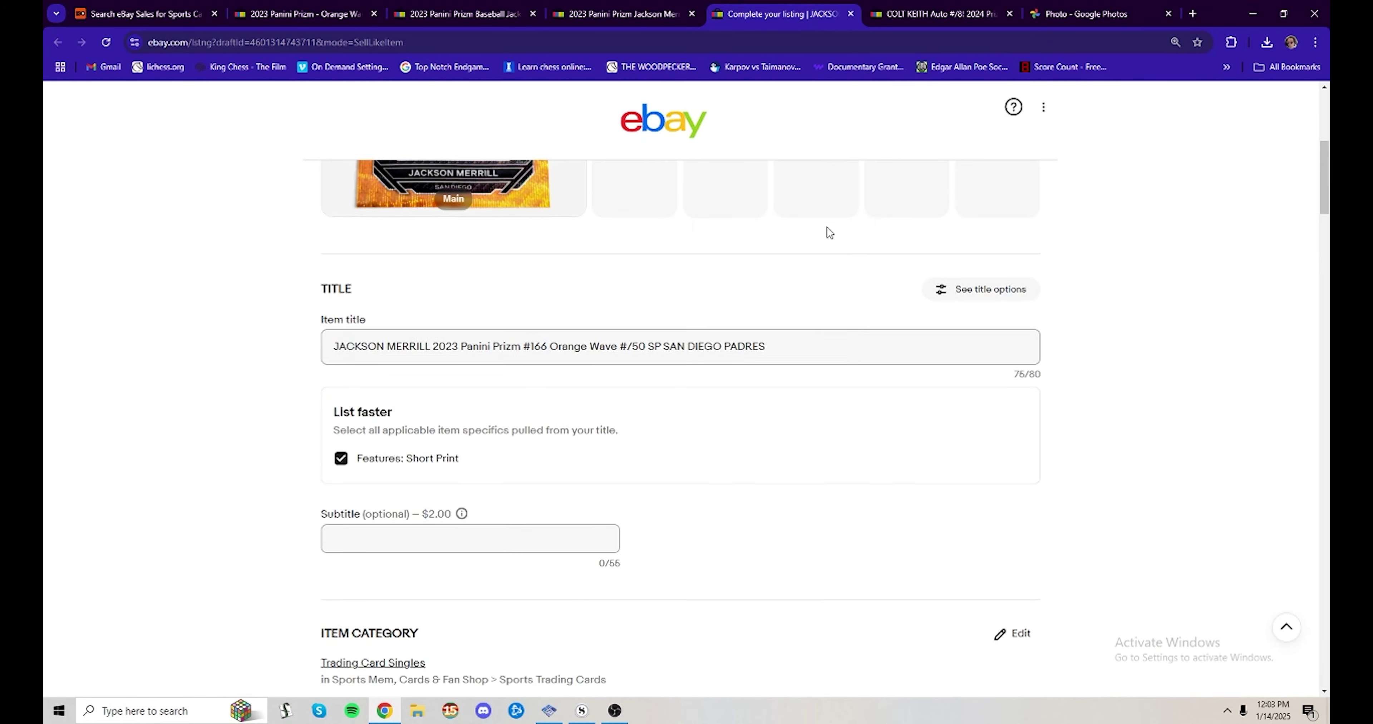
pyautogui.scroll(-15, 827, 229)
pyautogui.scroll(-15, 778, 269)
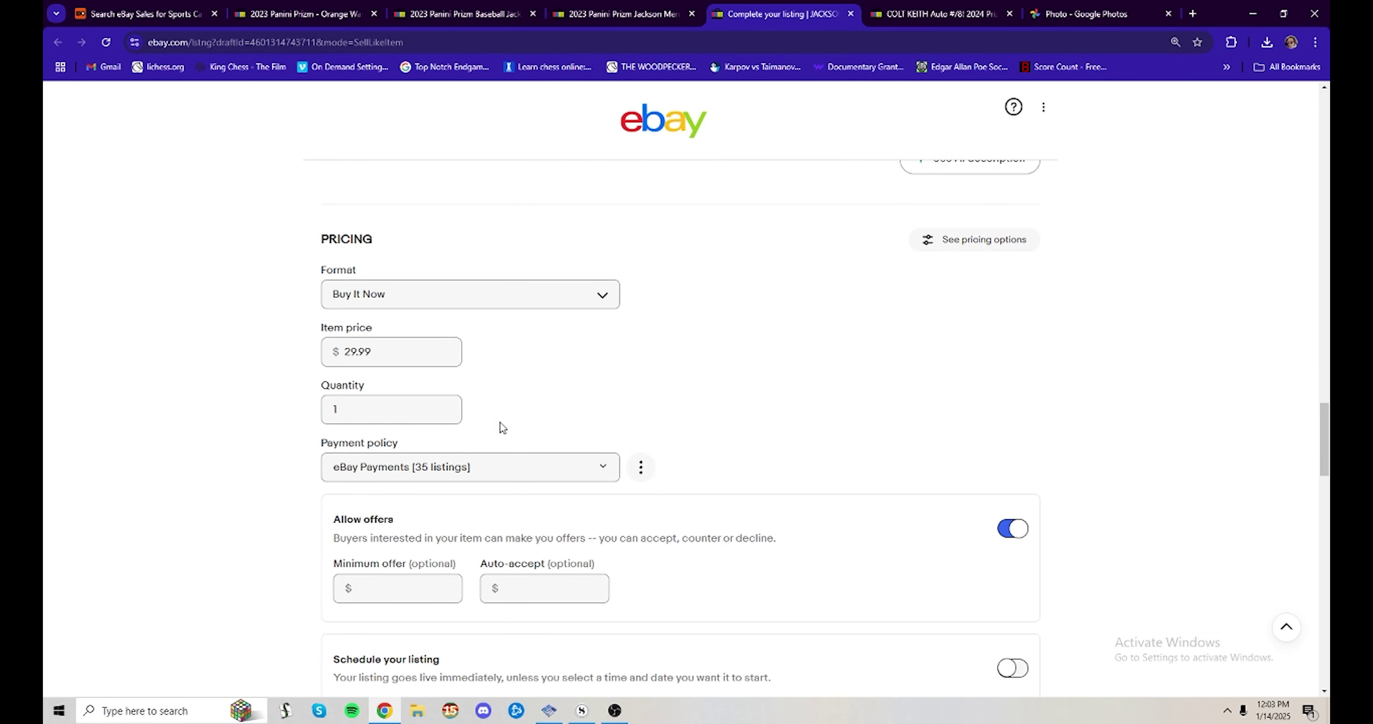
pyautogui.scroll(-2, 457, 474)
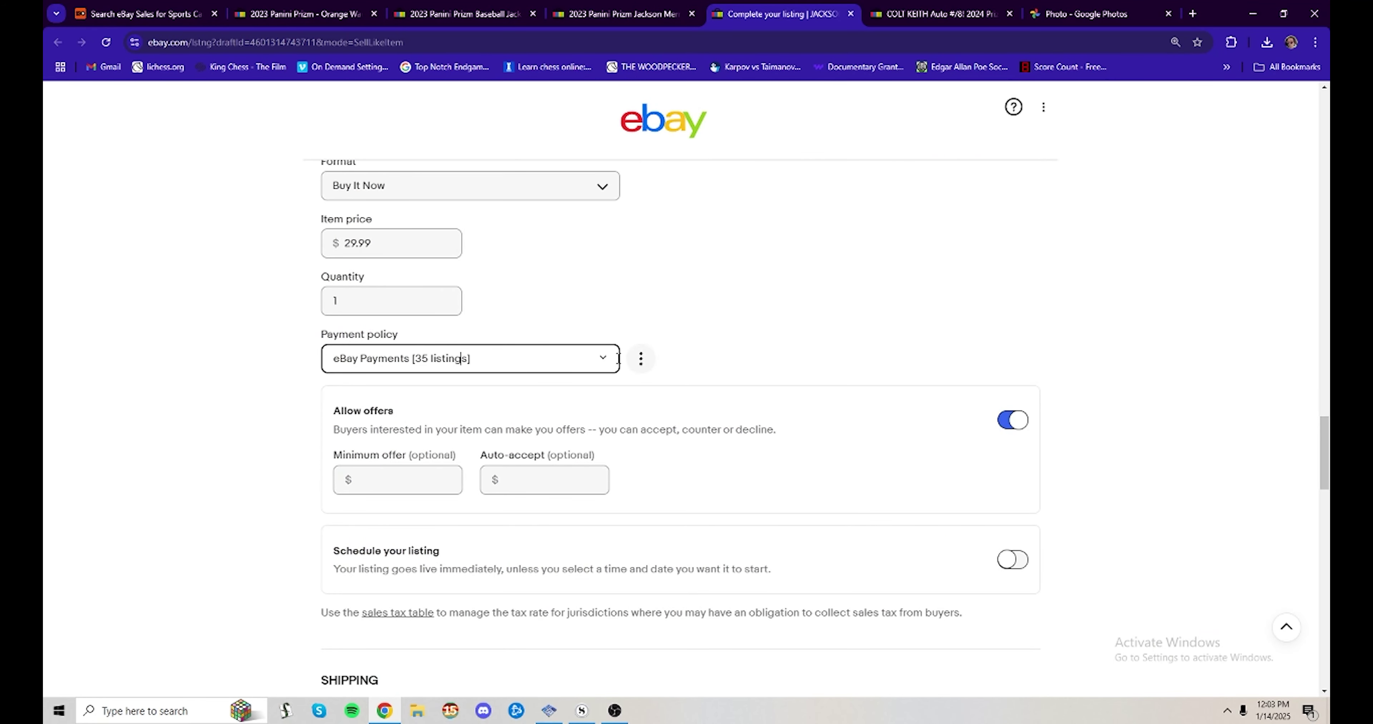
pyautogui.click(611, 361)
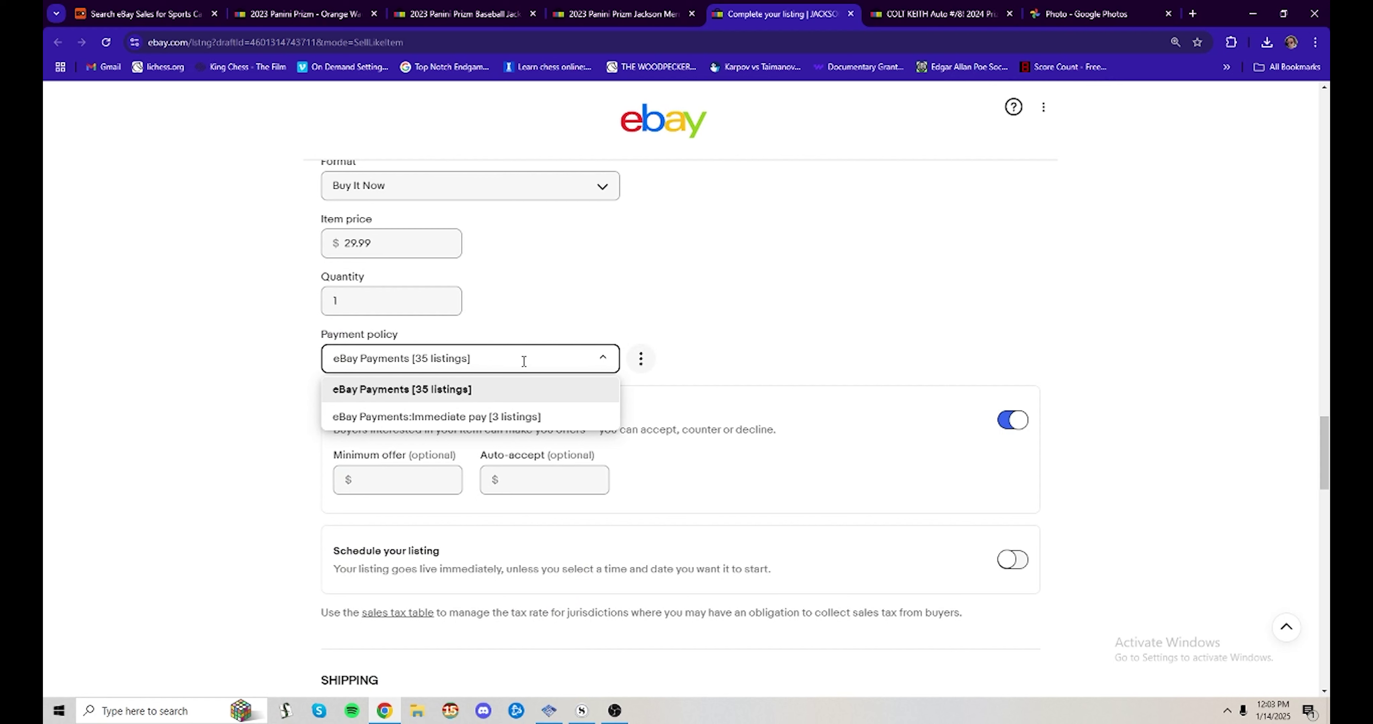
pyautogui.click(690, 304)
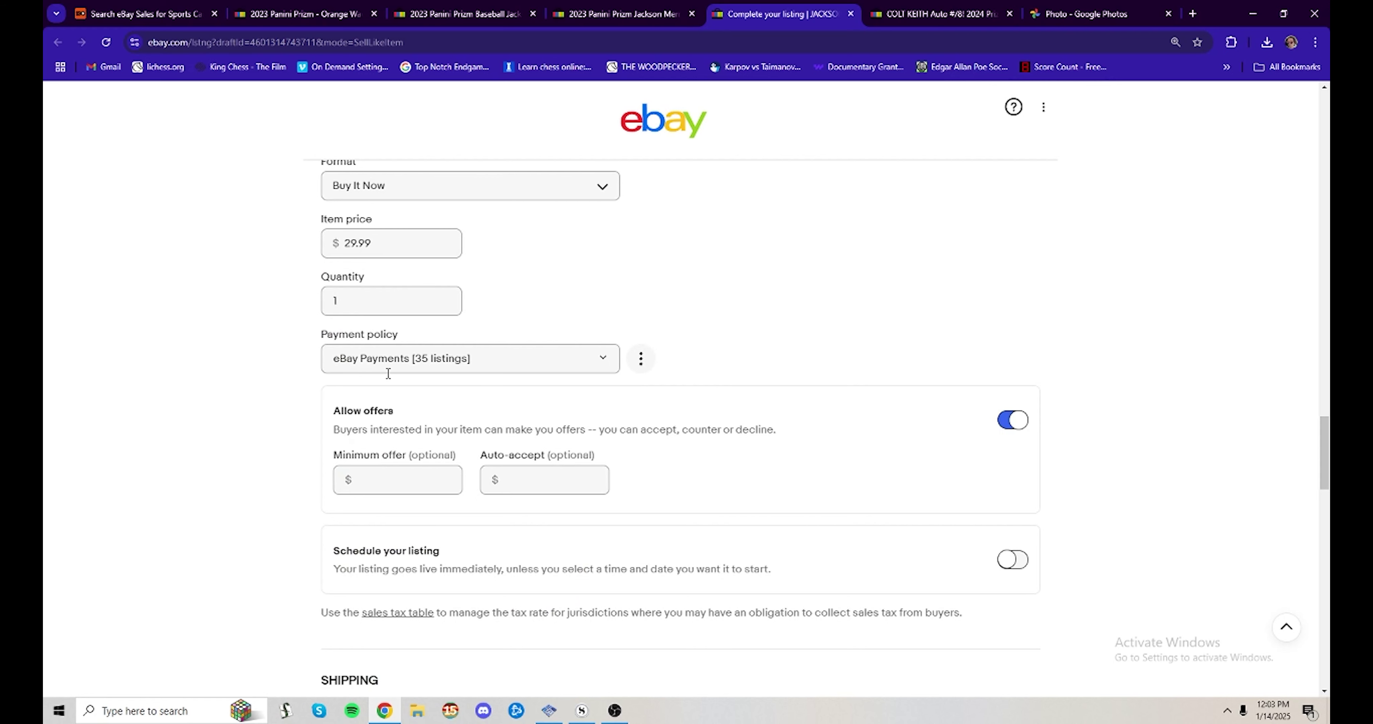
# Choose the flat USPS First Class shipping policy at $4.99 with 3 business days handling, used by 33 listings
pyautogui.scroll(-7, 708, 431)
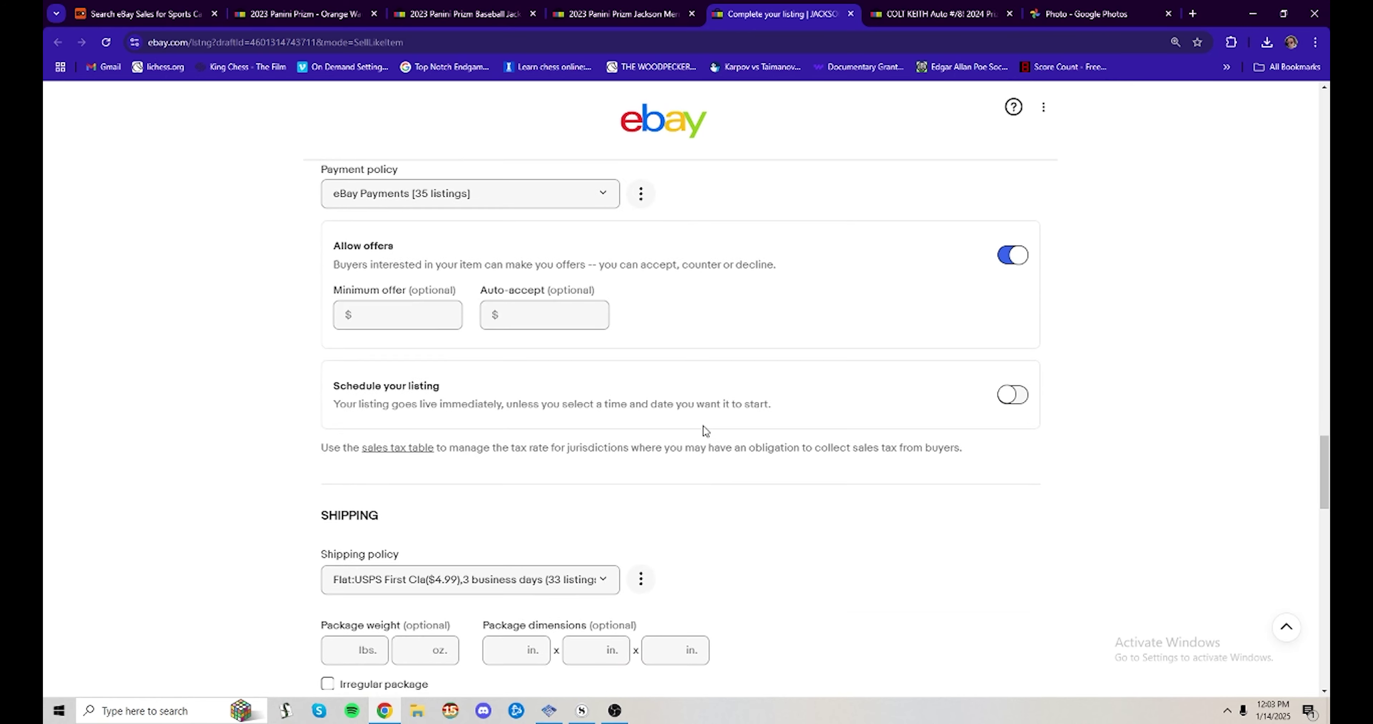
pyautogui.scroll(-2, 719, 536)
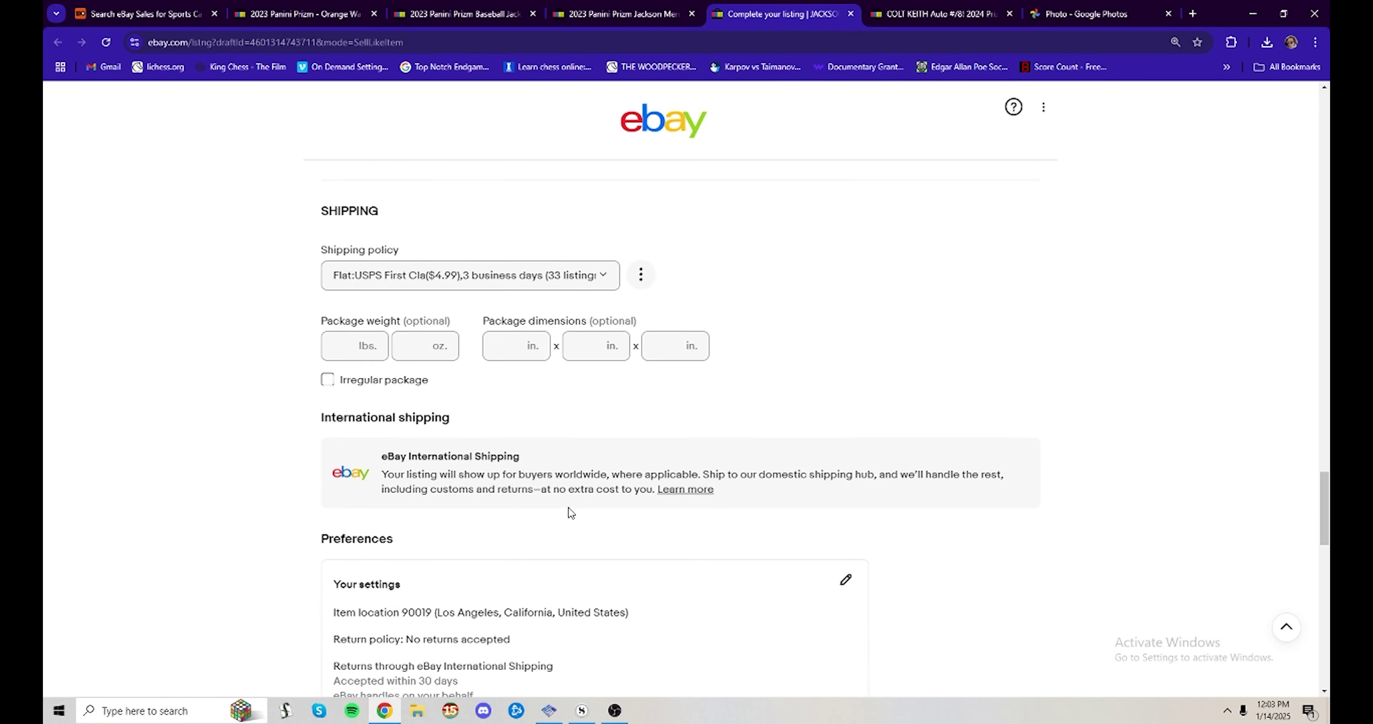
pyautogui.click(536, 213)
pyautogui.scroll(2, 539, 215)
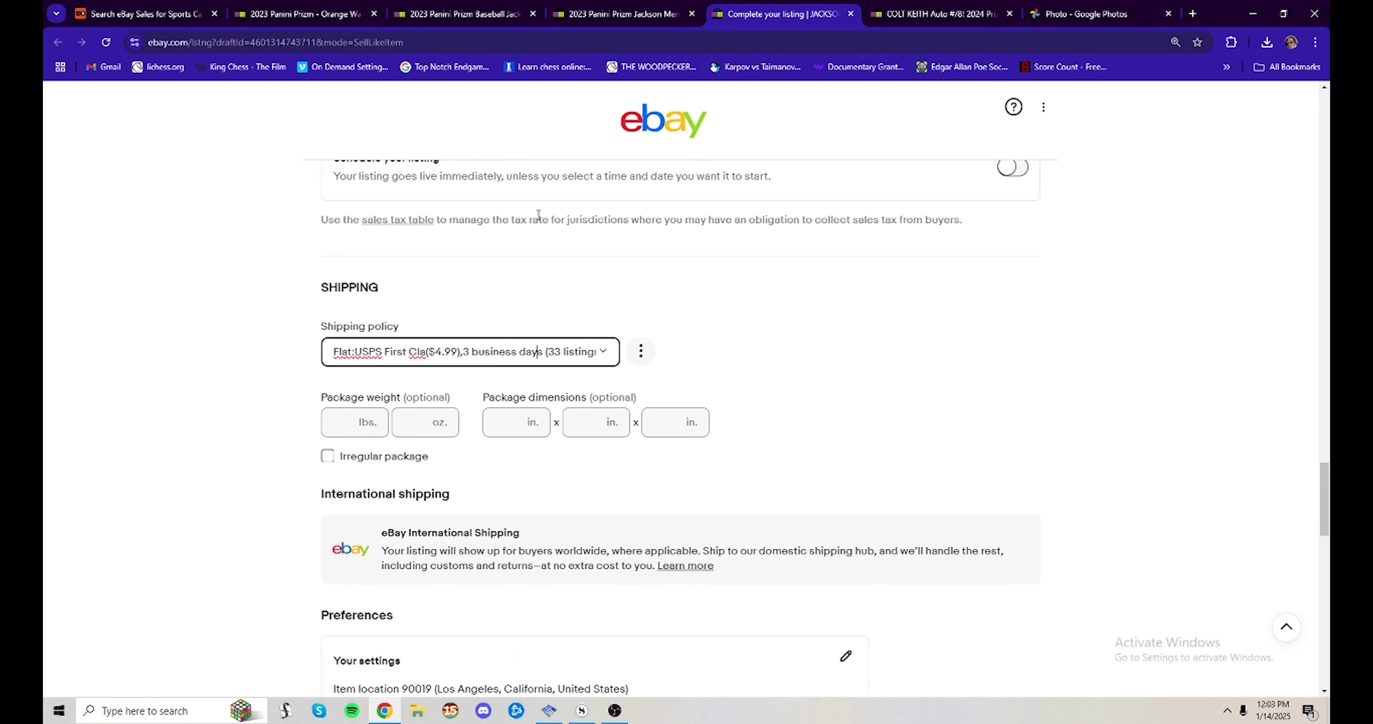
pyautogui.click(550, 344)
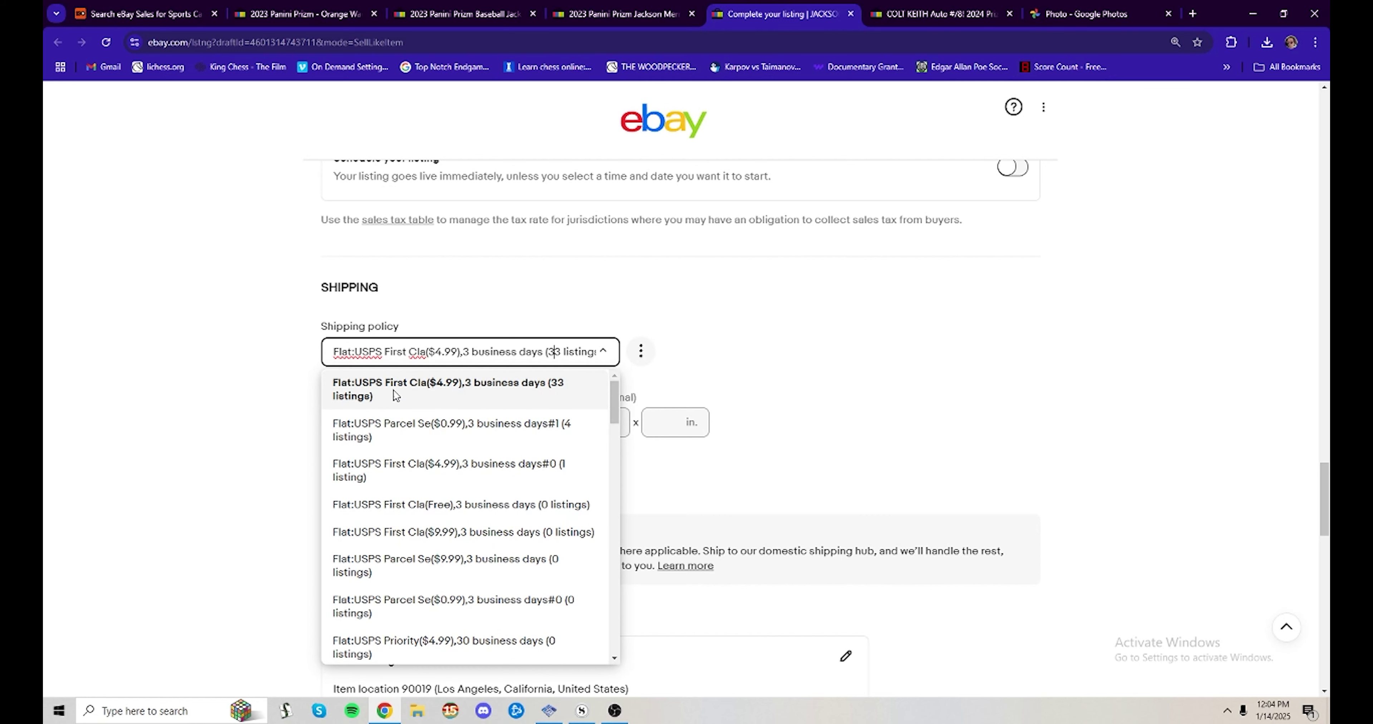
pyautogui.click(442, 402)
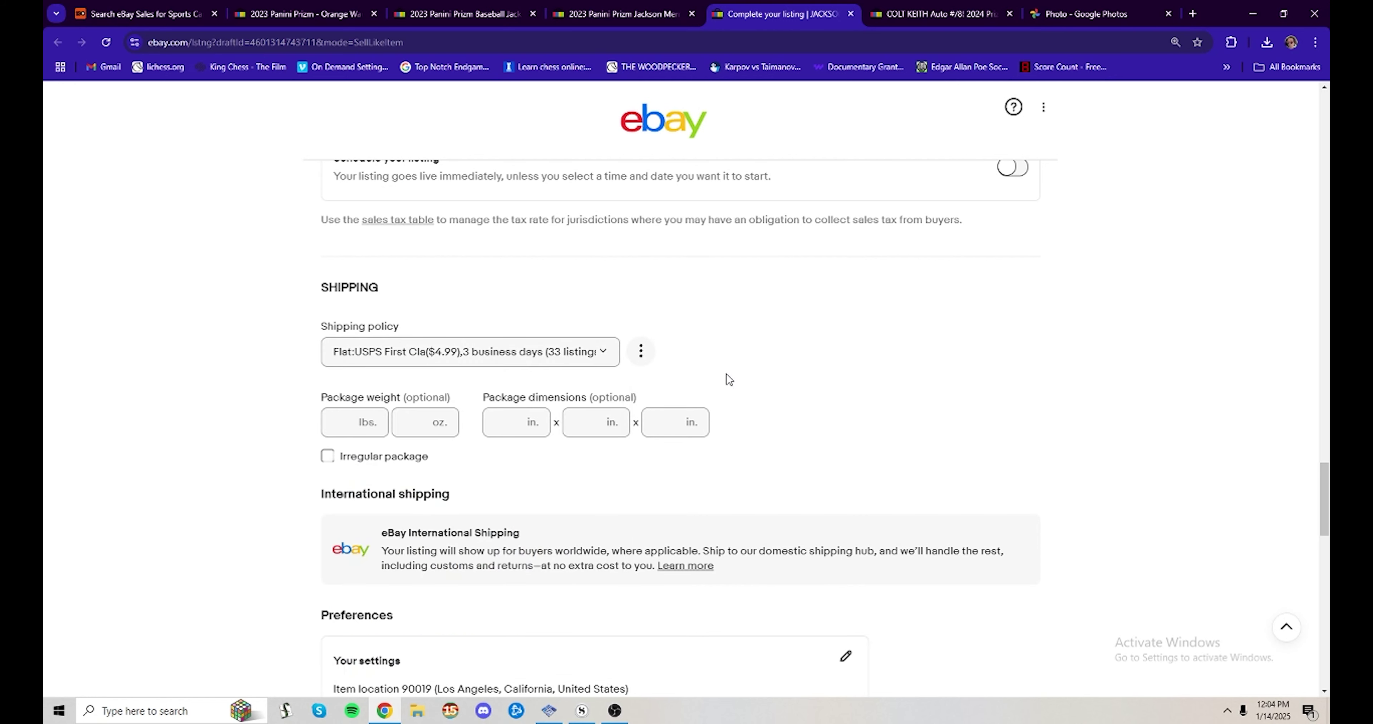
# Set the general campaign's listing ad rate to 5% and go to the end of the listing form
pyautogui.scroll(-5, 758, 416)
pyautogui.scroll(-6, 688, 443)
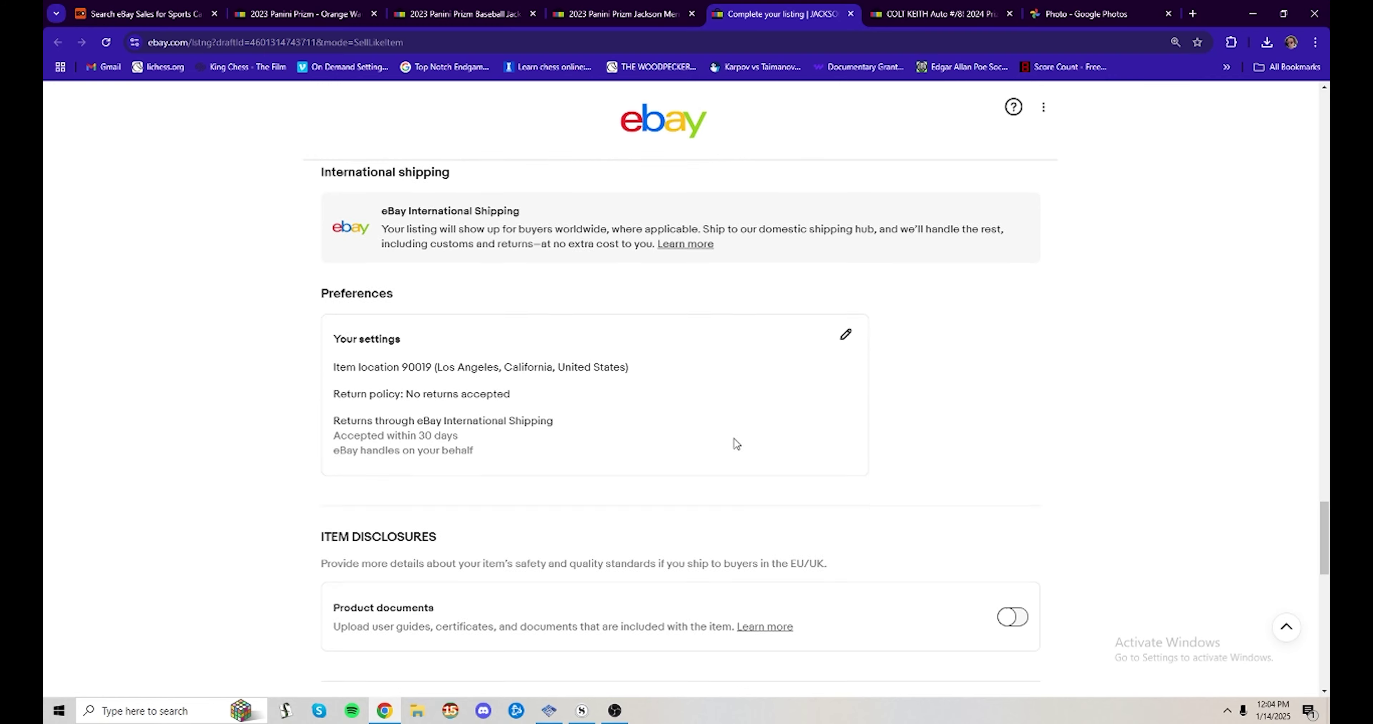
pyautogui.scroll(-3, 630, 446)
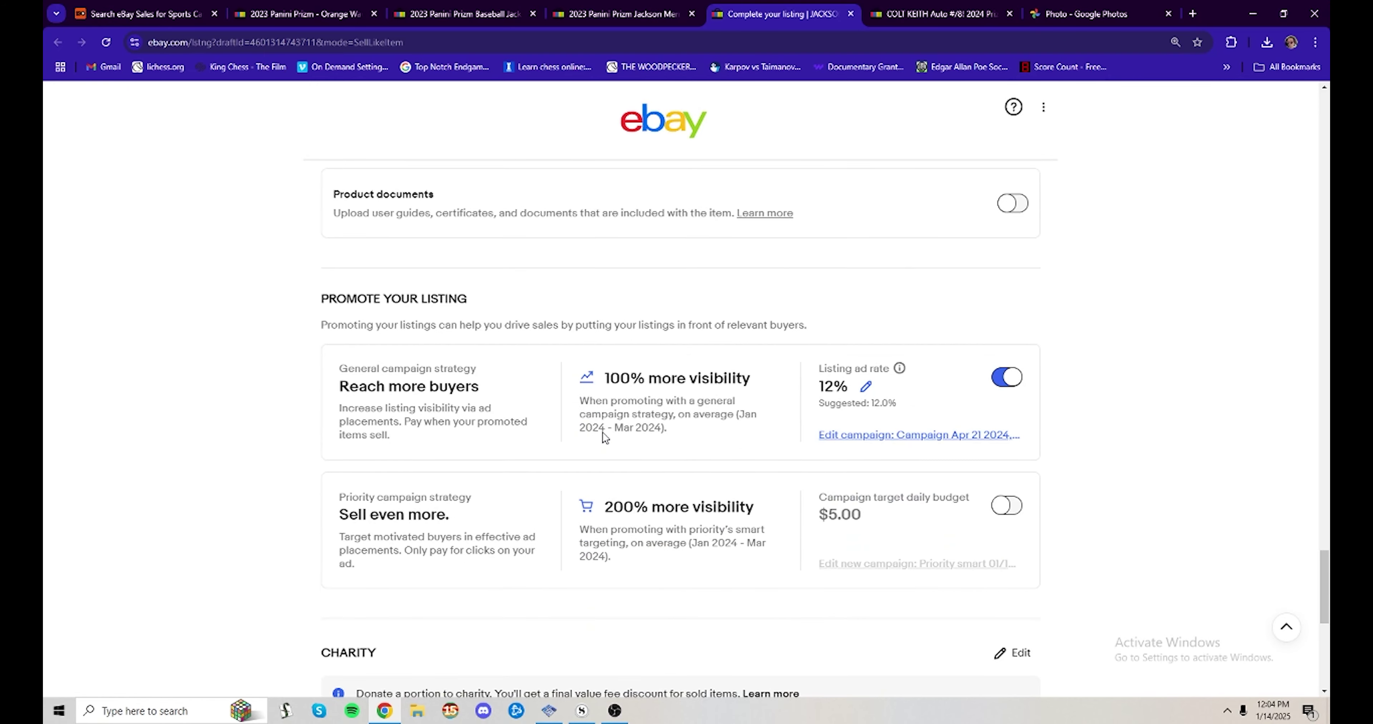
pyautogui.click(867, 385)
pyautogui.moveTo(841, 379); pyautogui.dragTo(780, 375)
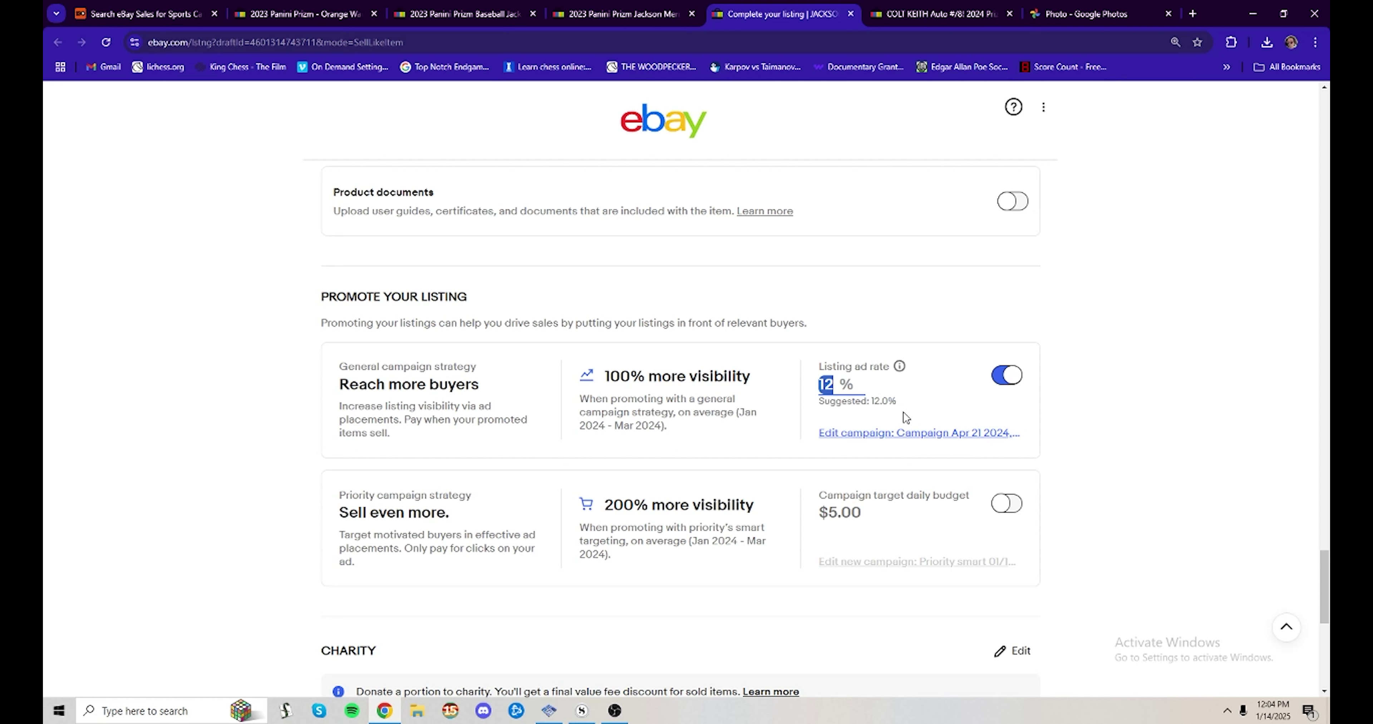
pyautogui.write('5')
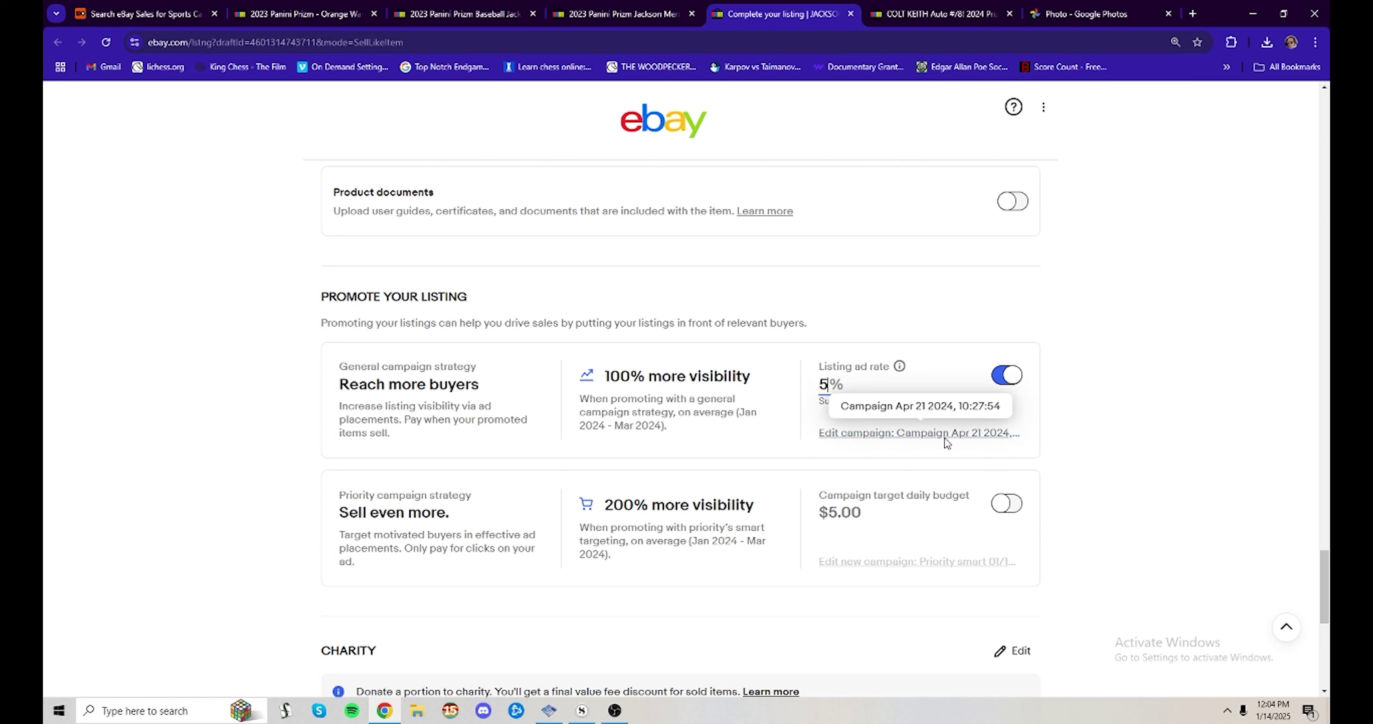
pyautogui.click(1148, 432)
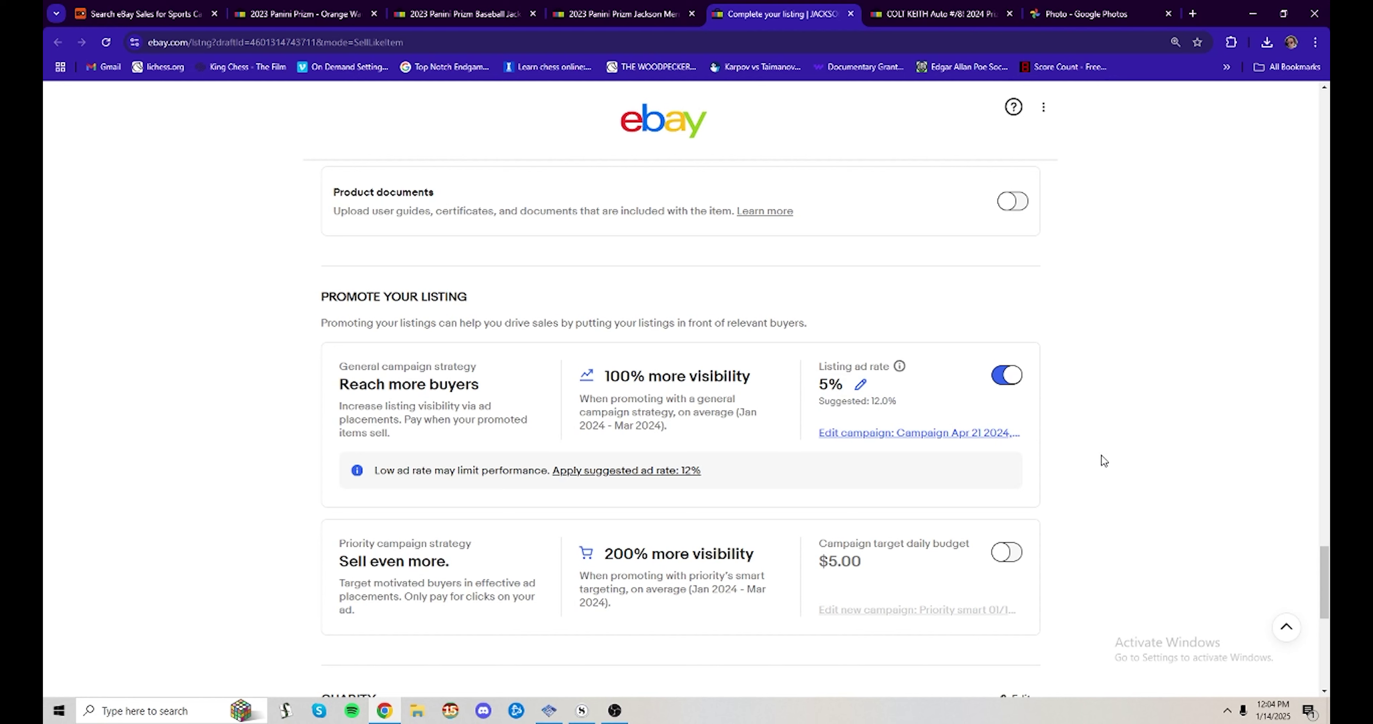
pyautogui.scroll(-2, 1099, 432)
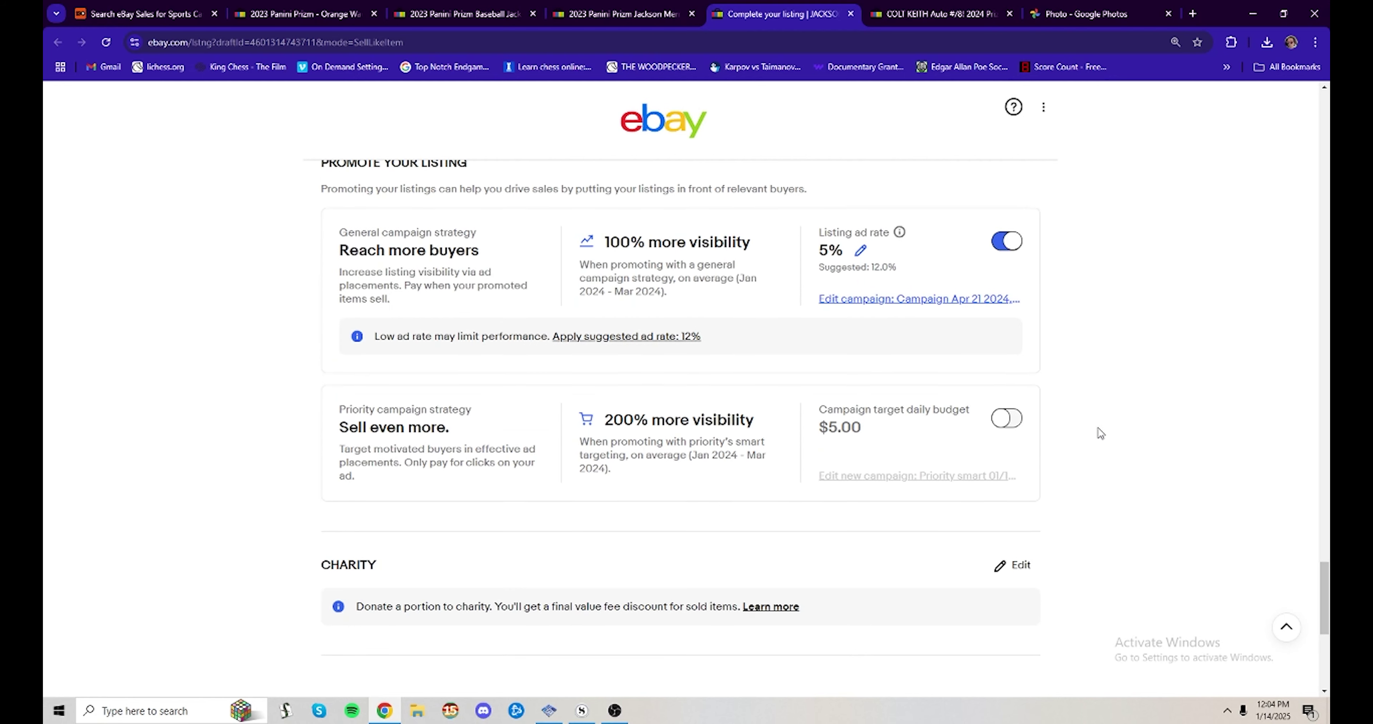
pyautogui.scroll(-4, 1098, 434)
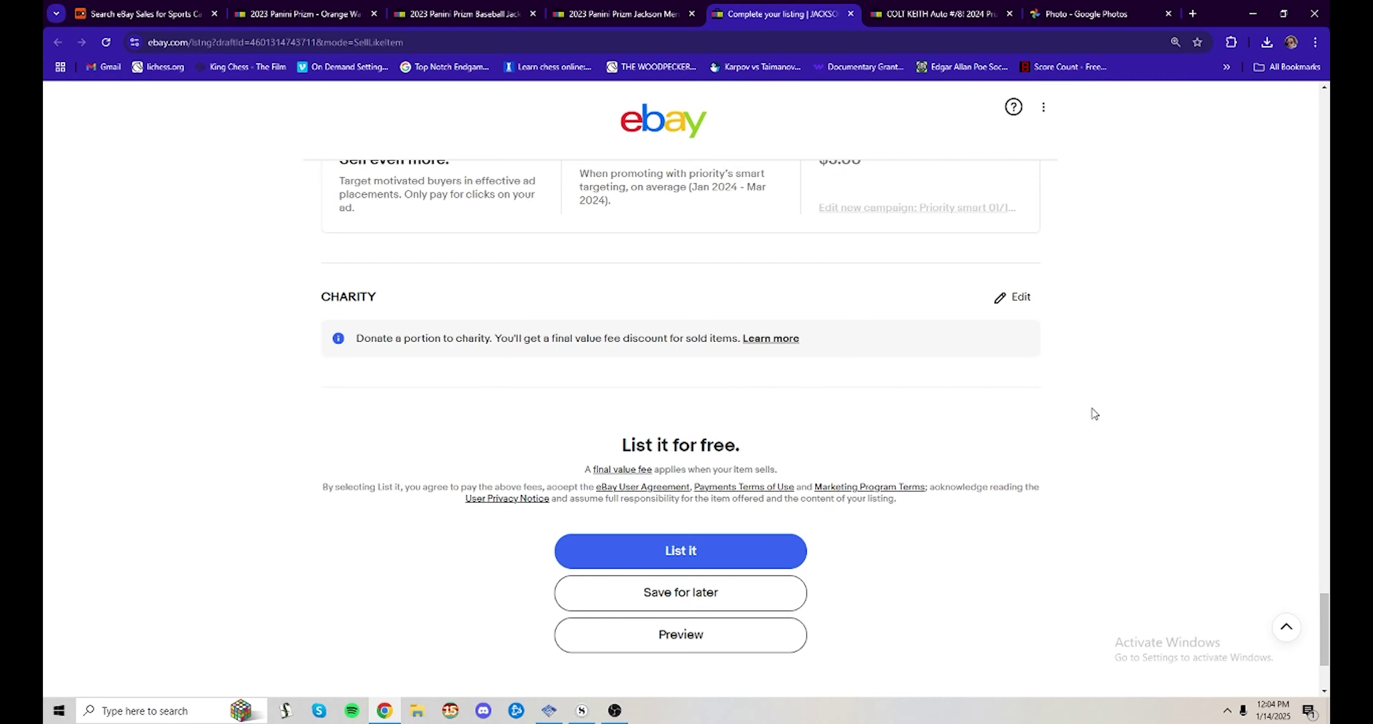
# Recheck the draft's promotion settings and open the listing preview, reopening it once to get the content to load
pyautogui.scroll(1, 1046, 406)
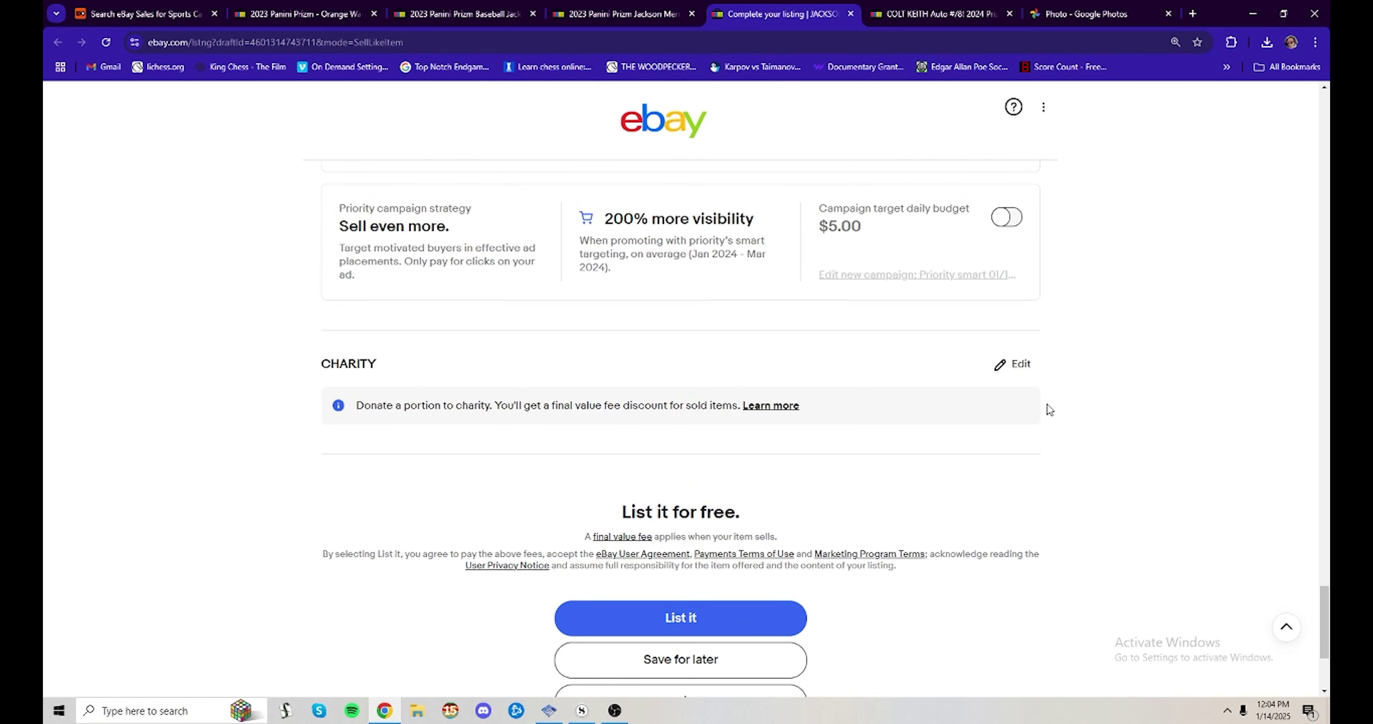
pyautogui.scroll(8, 1054, 403)
pyautogui.scroll(-9, 1056, 405)
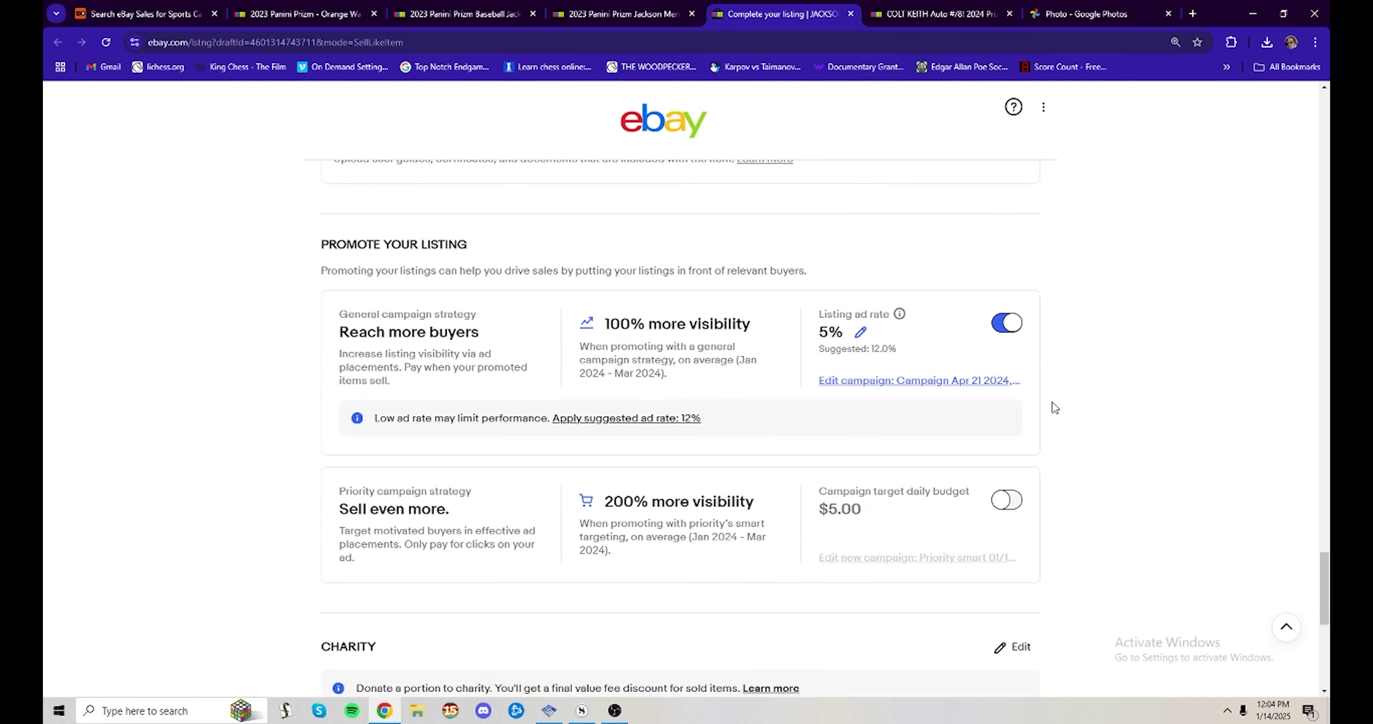
pyautogui.scroll(-3, 1055, 406)
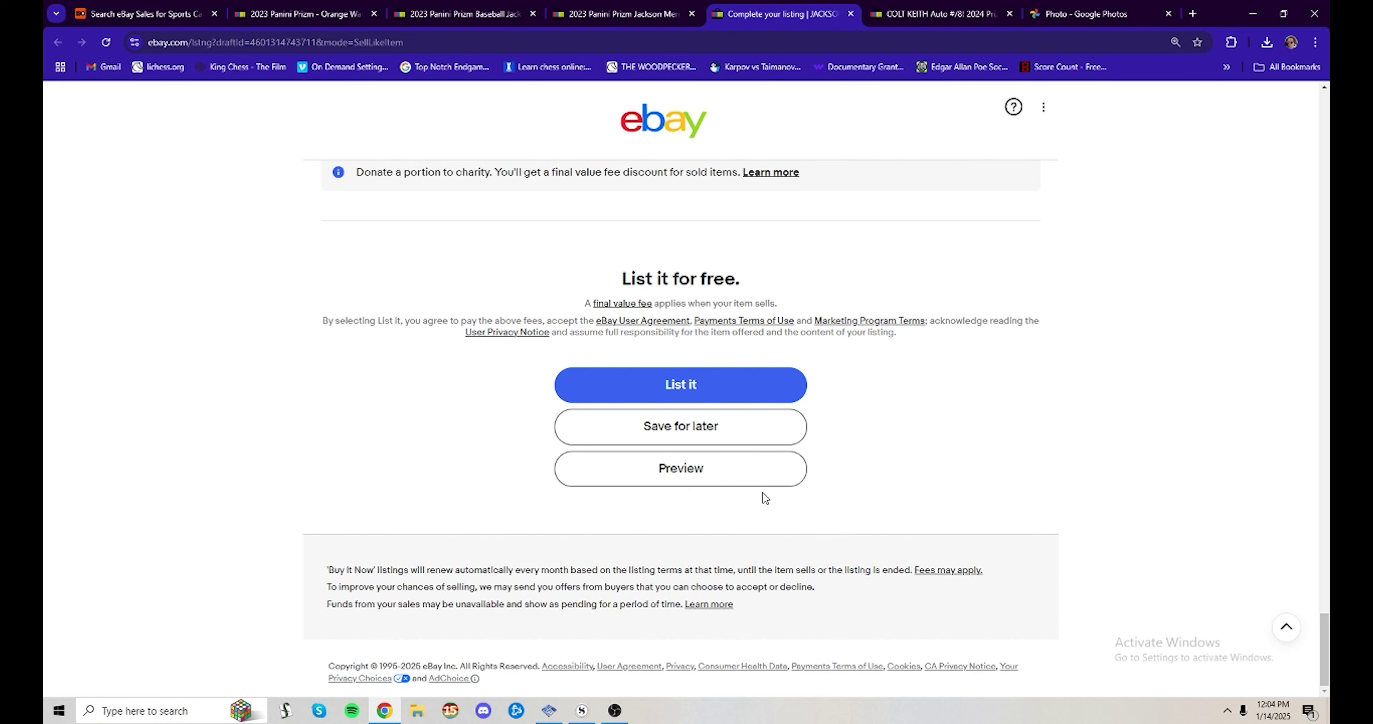
pyautogui.click(721, 470)
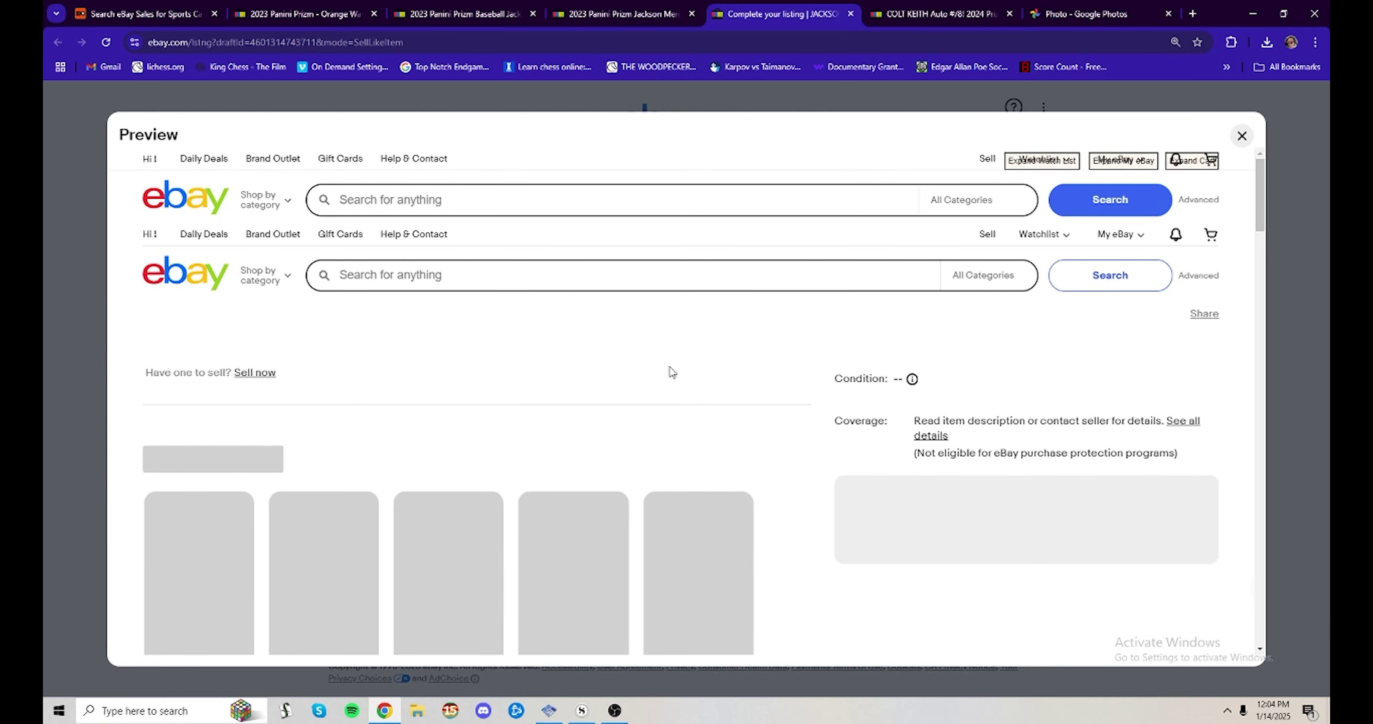
pyautogui.click(1247, 138)
pyautogui.click(674, 468)
pyautogui.scroll(-8, 801, 426)
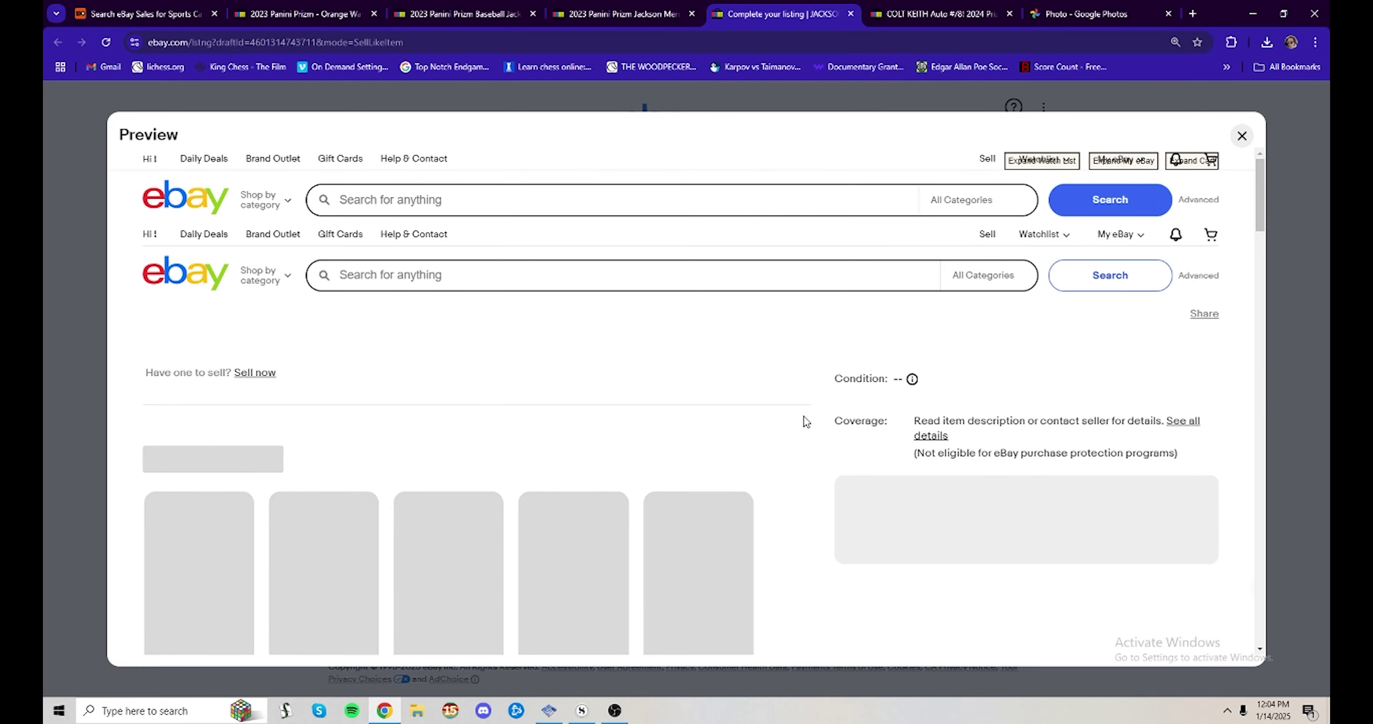
pyautogui.scroll(-5, 803, 416)
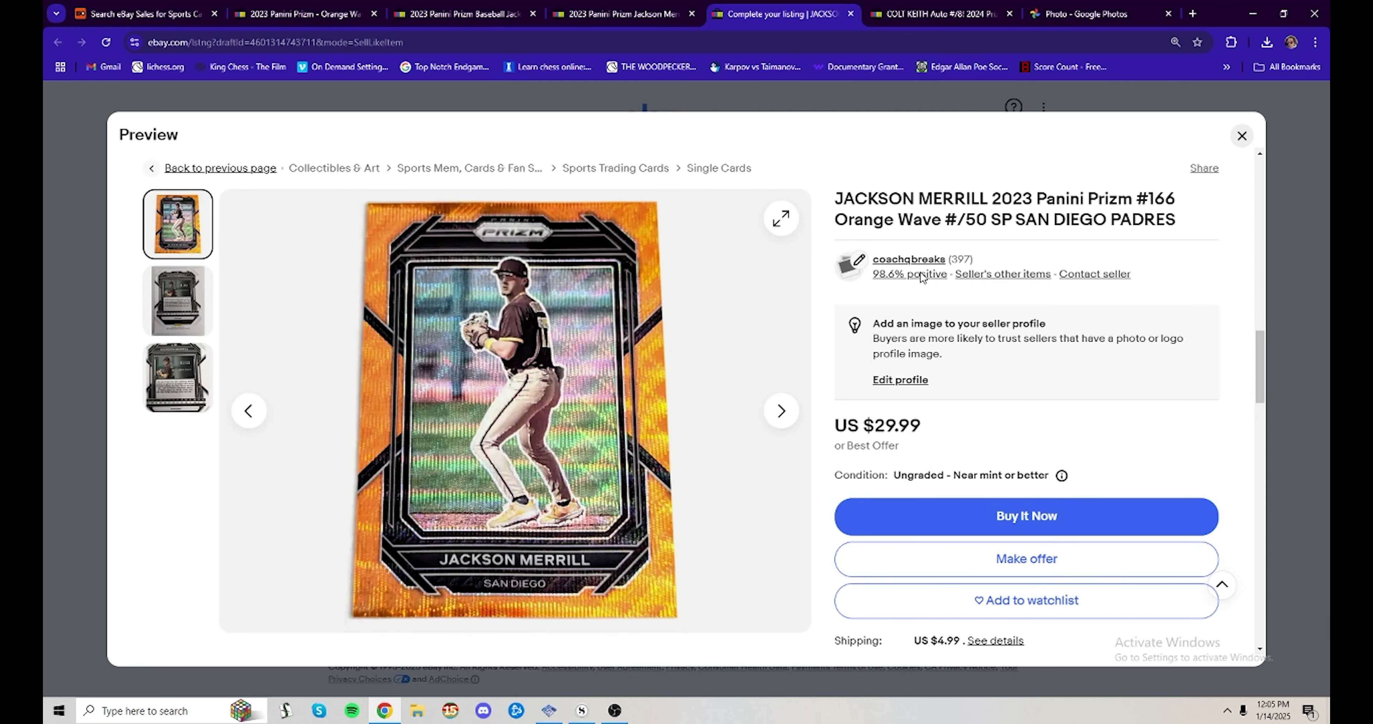
# Examine the previewed listing's photo, price, condition, shipping and returns details
pyautogui.scroll(-4, 714, 387)
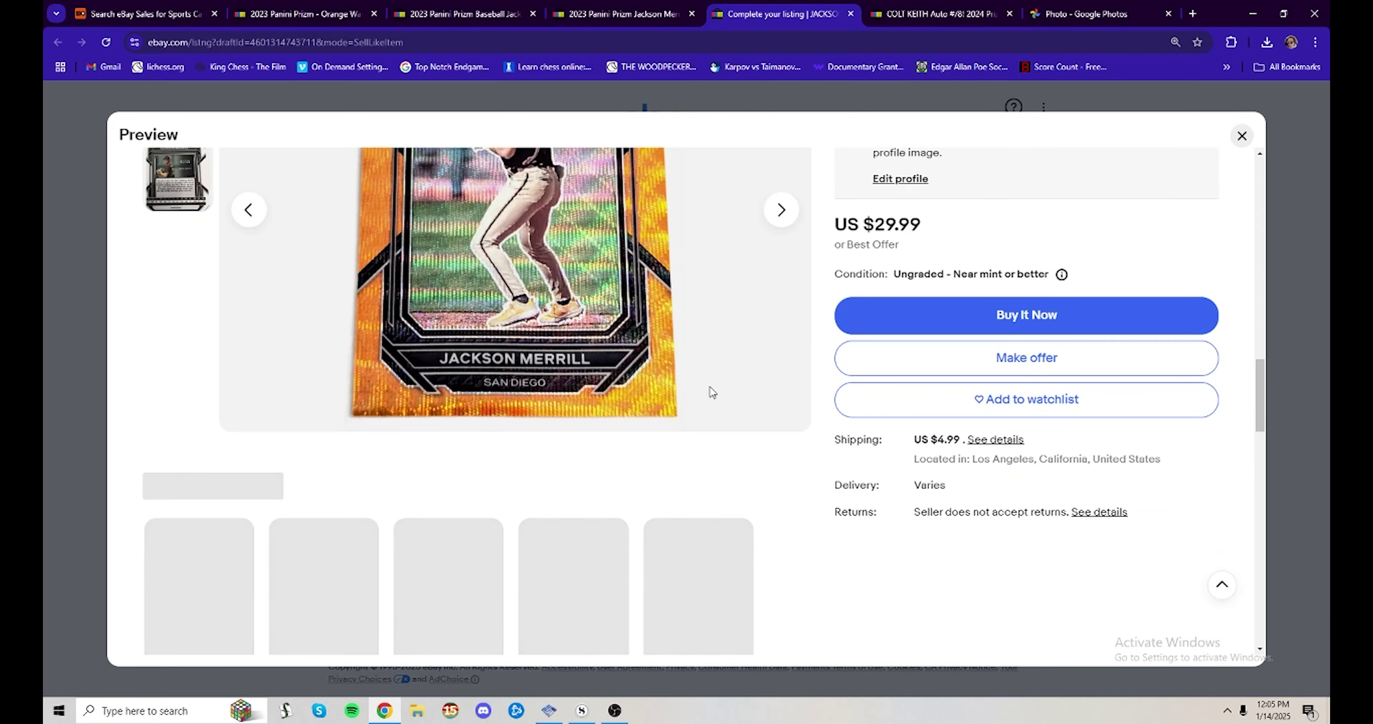
pyautogui.scroll(1, 746, 397)
pyautogui.scroll(-4, 750, 394)
pyautogui.scroll(8, 749, 394)
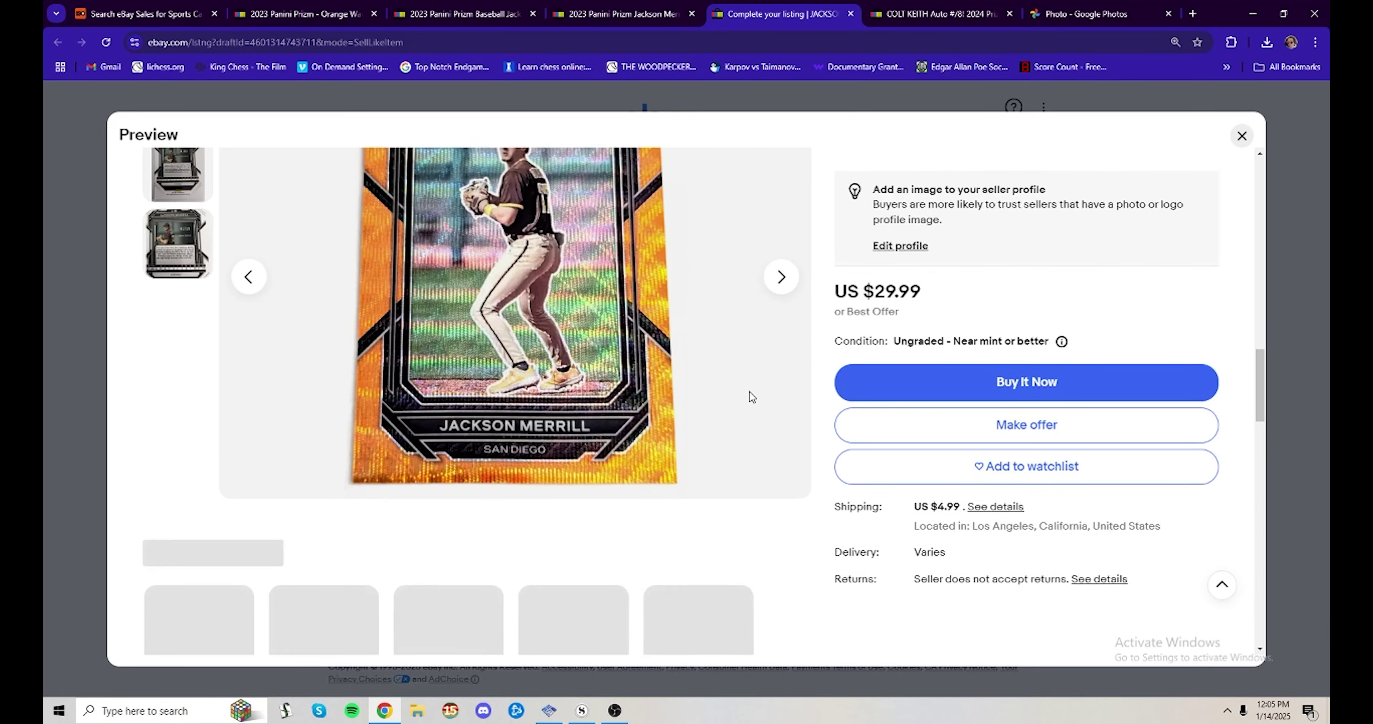
# Read the preview's item specifics, seller description and seller information through to the end of the page
pyautogui.scroll(-10, 749, 395)
pyautogui.scroll(-5, 747, 396)
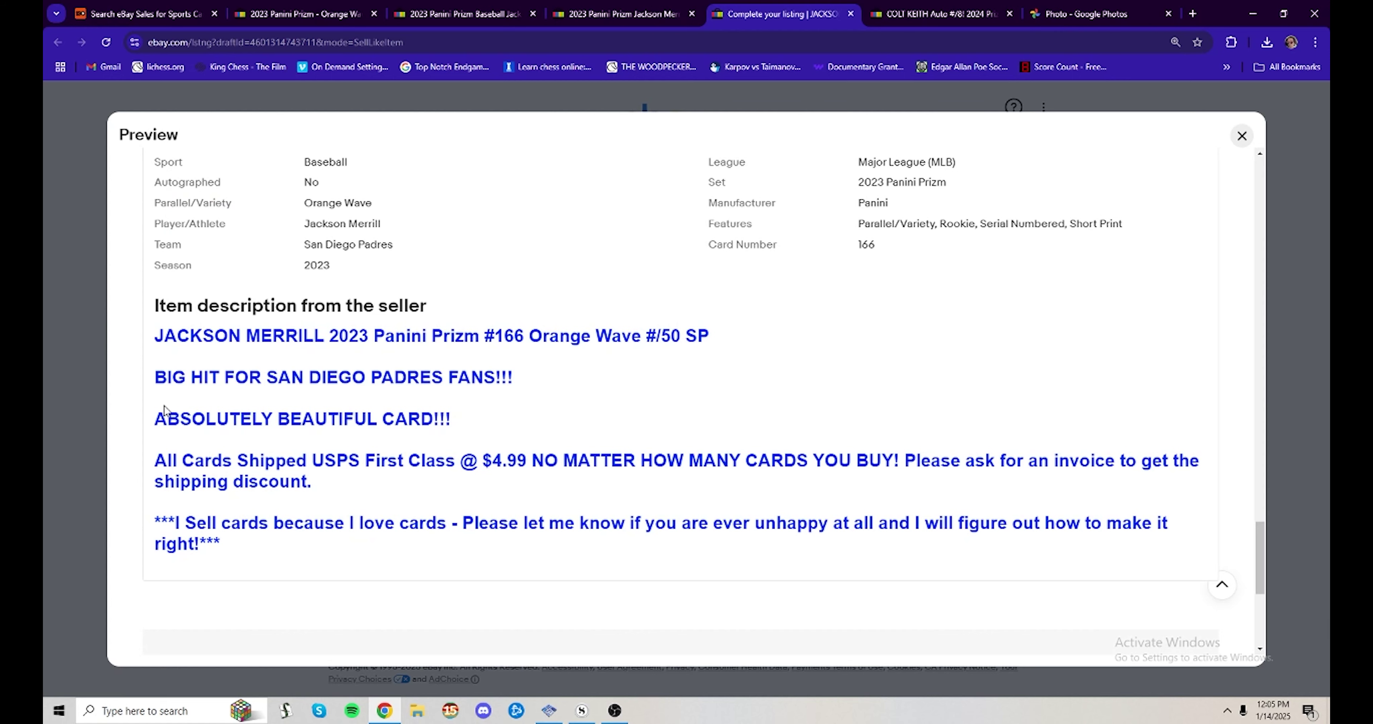
pyautogui.scroll(-2, 235, 421)
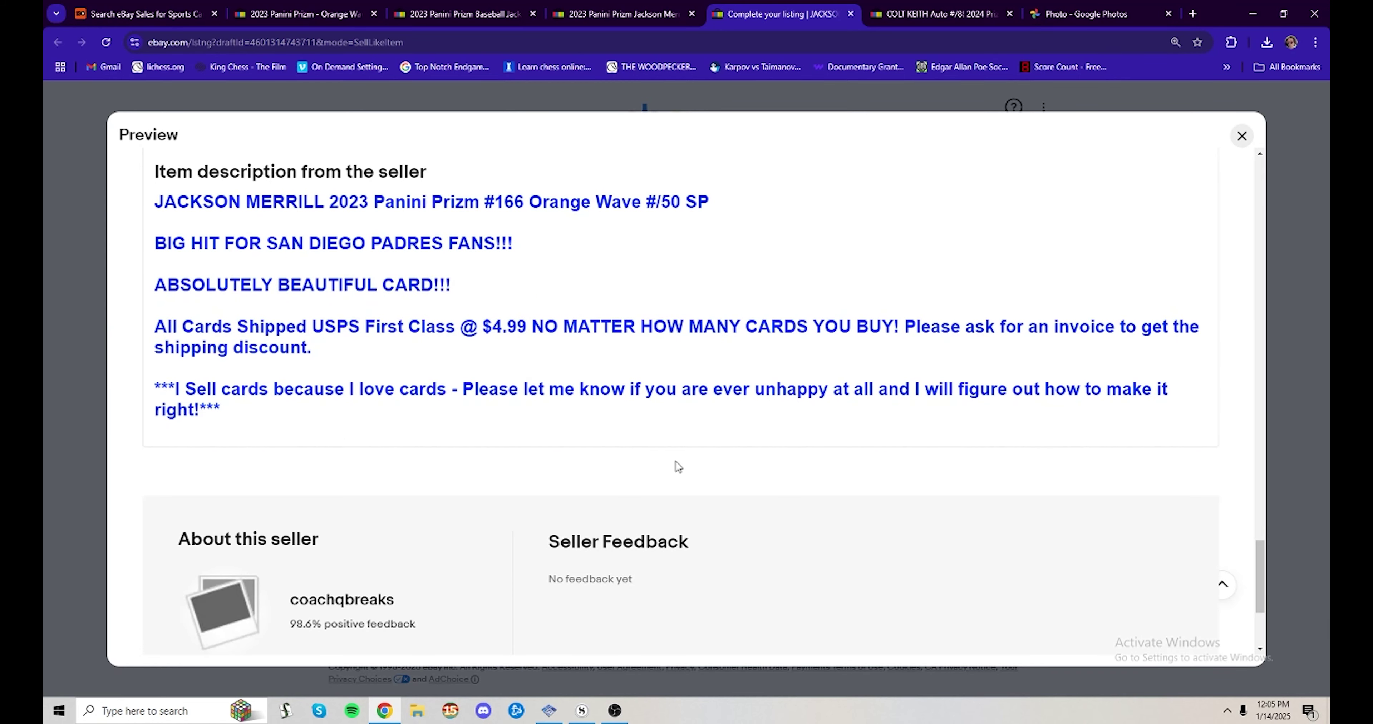
pyautogui.scroll(-3, 484, 450)
pyautogui.scroll(4, 351, 410)
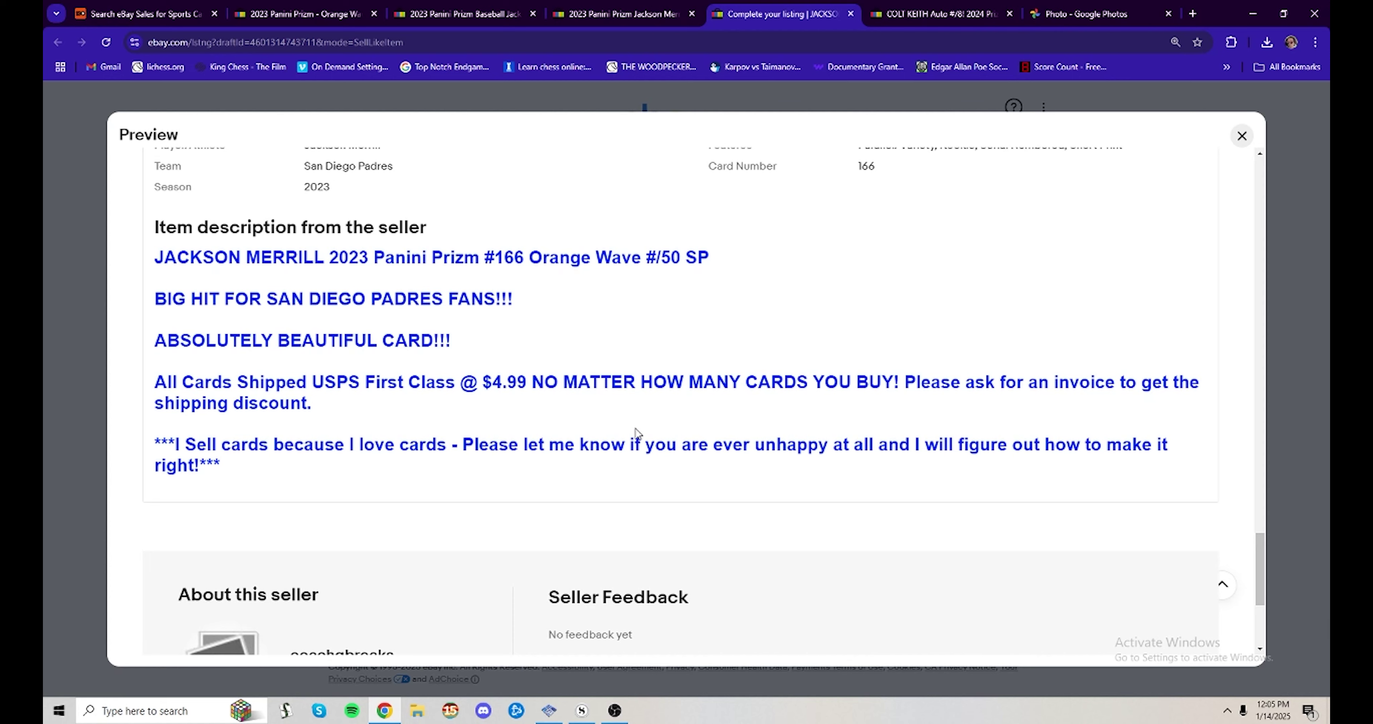
pyautogui.scroll(-3, 650, 413)
pyautogui.scroll(4, 587, 391)
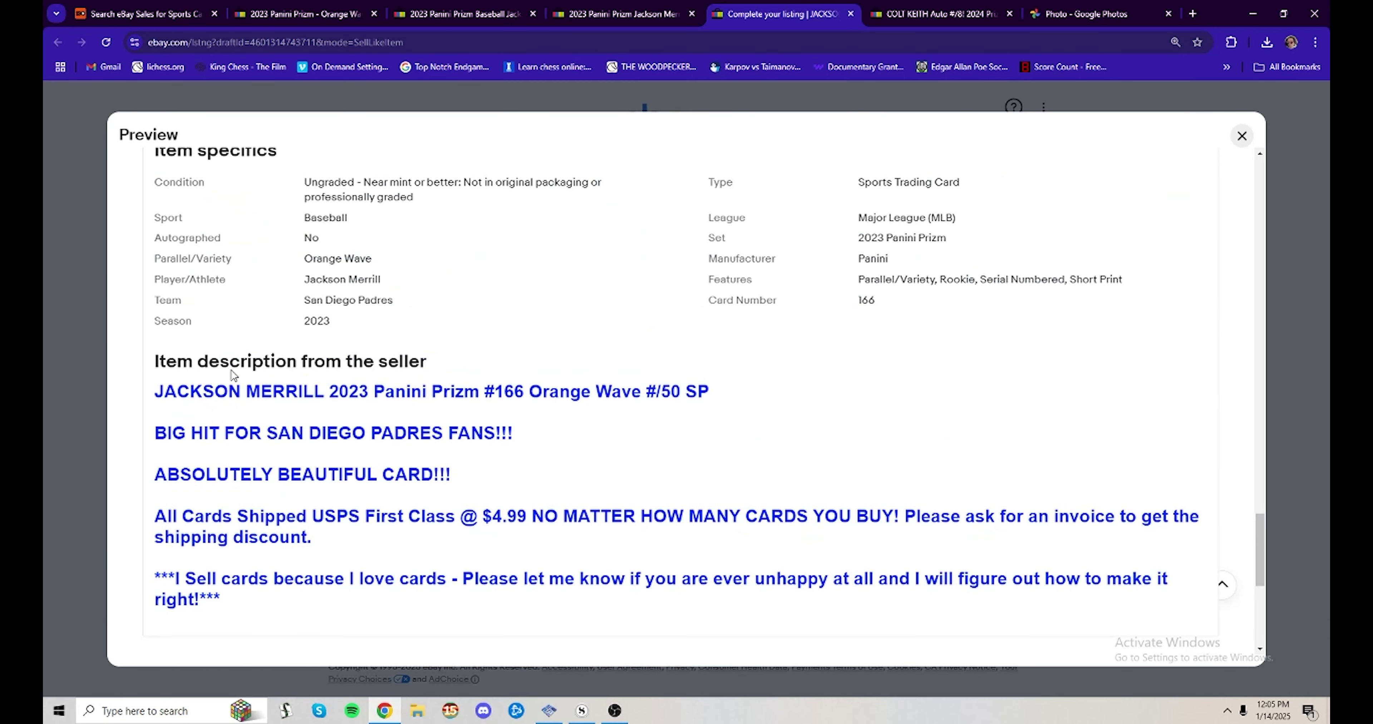
pyautogui.scroll(-6, 459, 475)
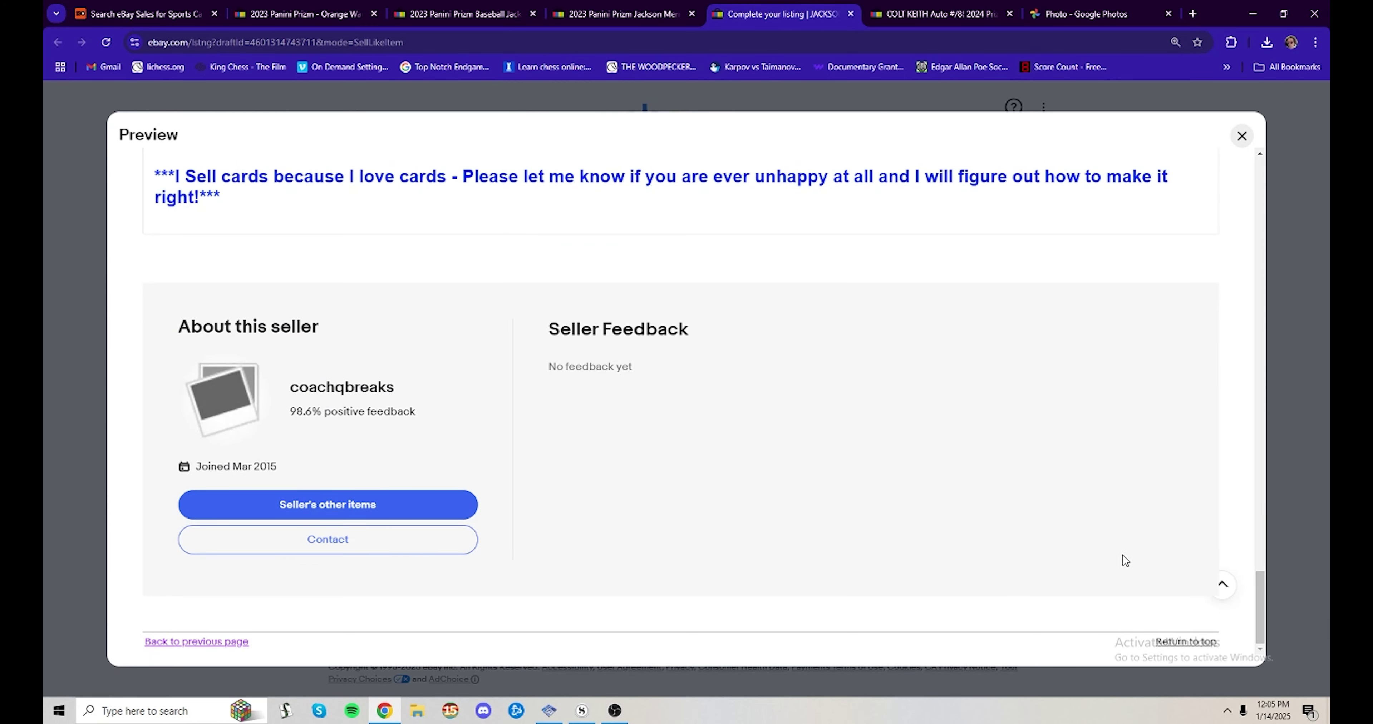
# Close the listing preview and return to the Condition section of the draft
pyautogui.click(1244, 139)
pyautogui.scroll(10, 672, 384)
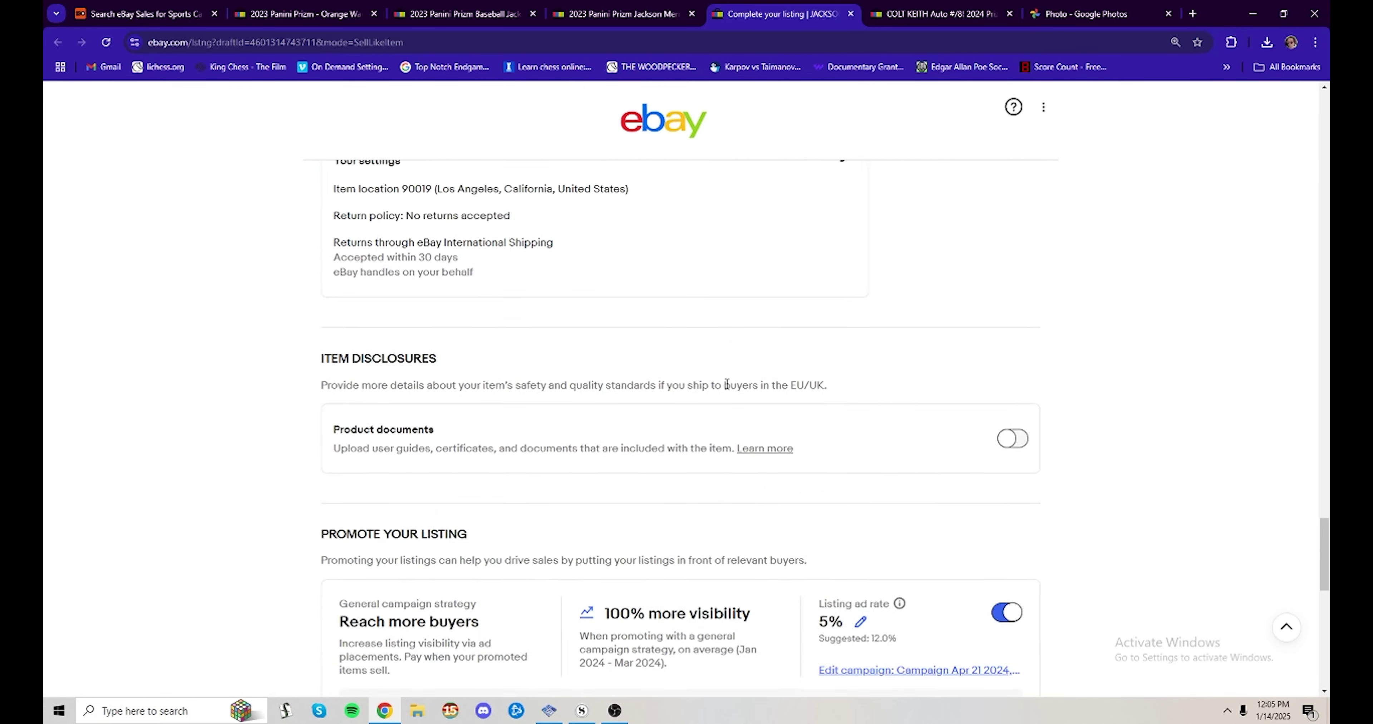
pyautogui.scroll(12, 726, 383)
pyautogui.scroll(-11, 698, 382)
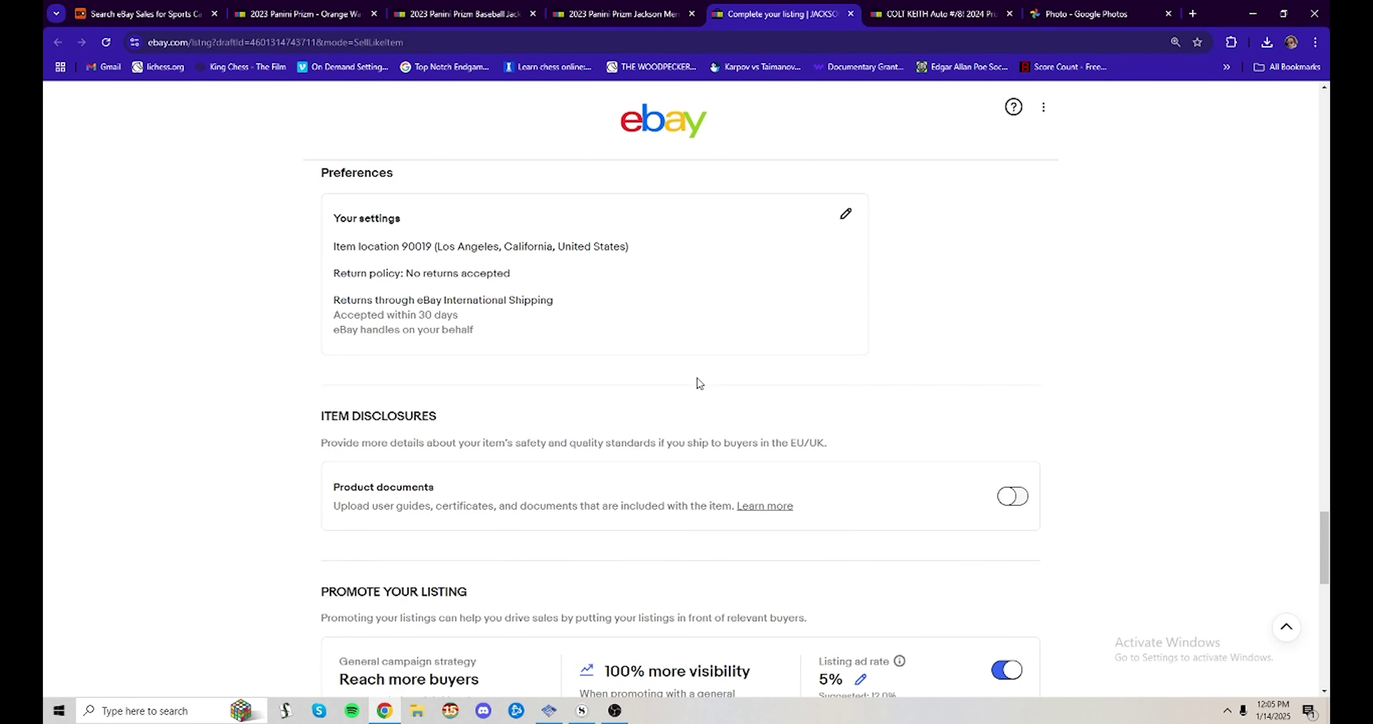
pyautogui.scroll(12, 696, 381)
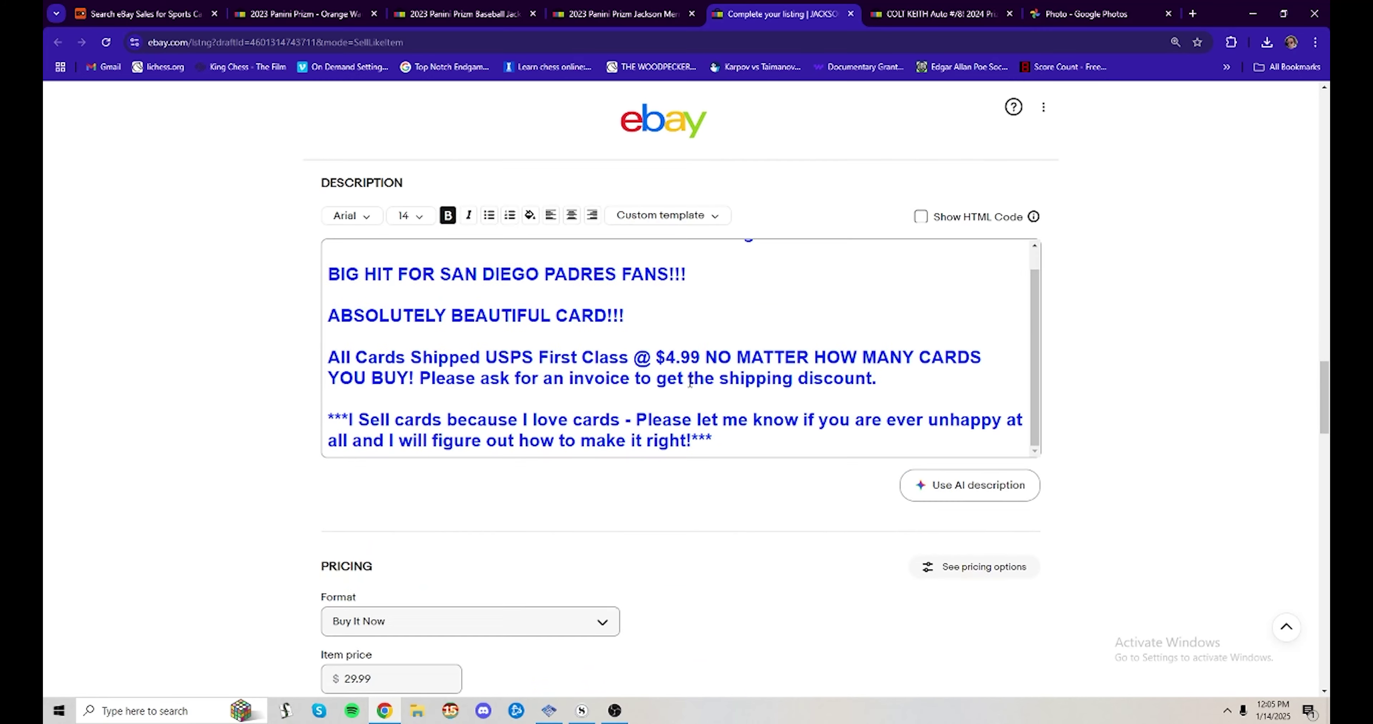
pyautogui.scroll(5, 689, 382)
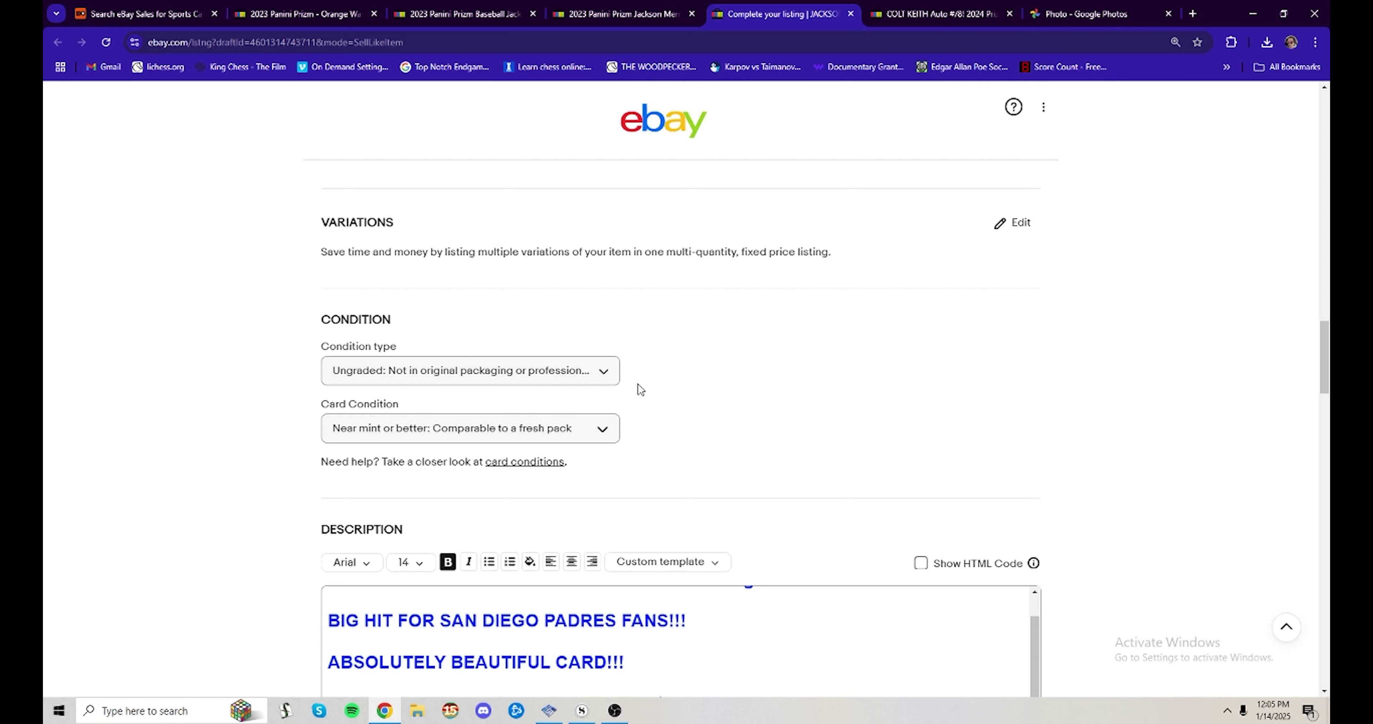
# Check the condition type and view the available card condition choices for the ungraded card
pyautogui.moveTo(320, 334); pyautogui.dragTo(448, 338)
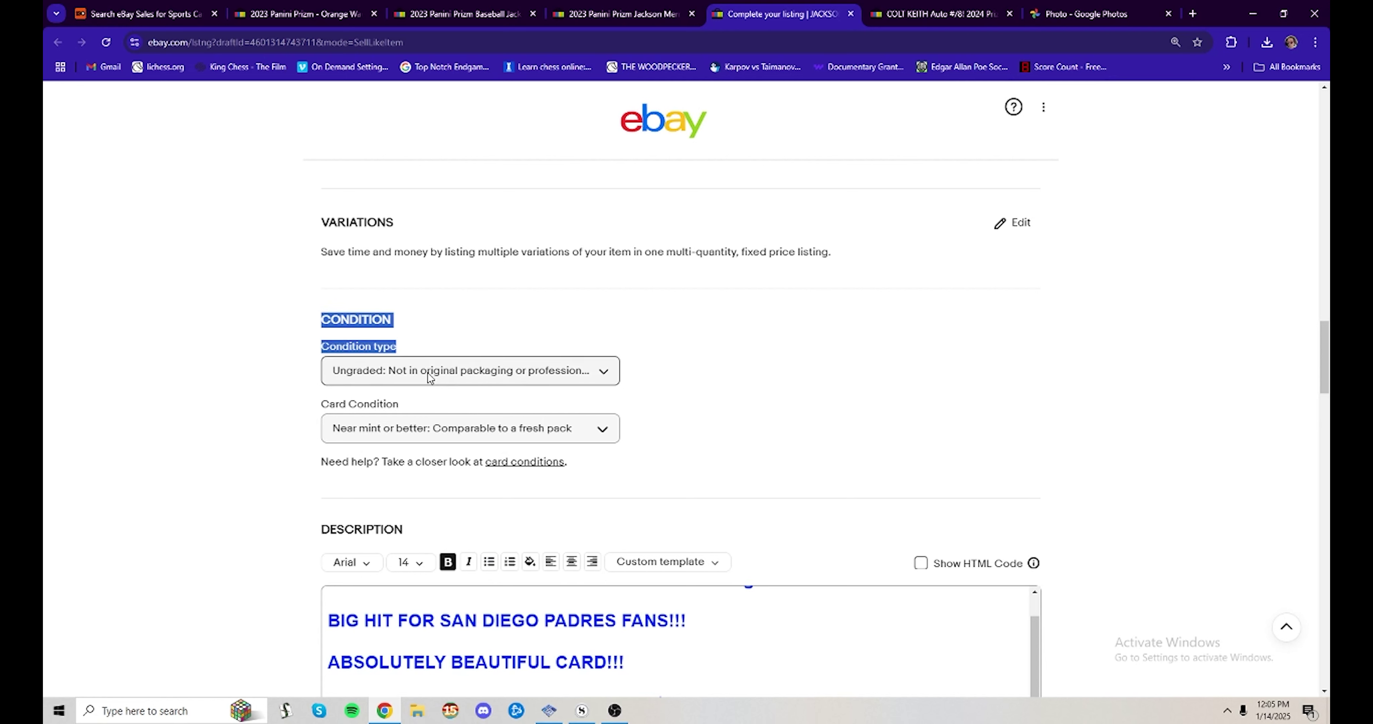
pyautogui.click(775, 406)
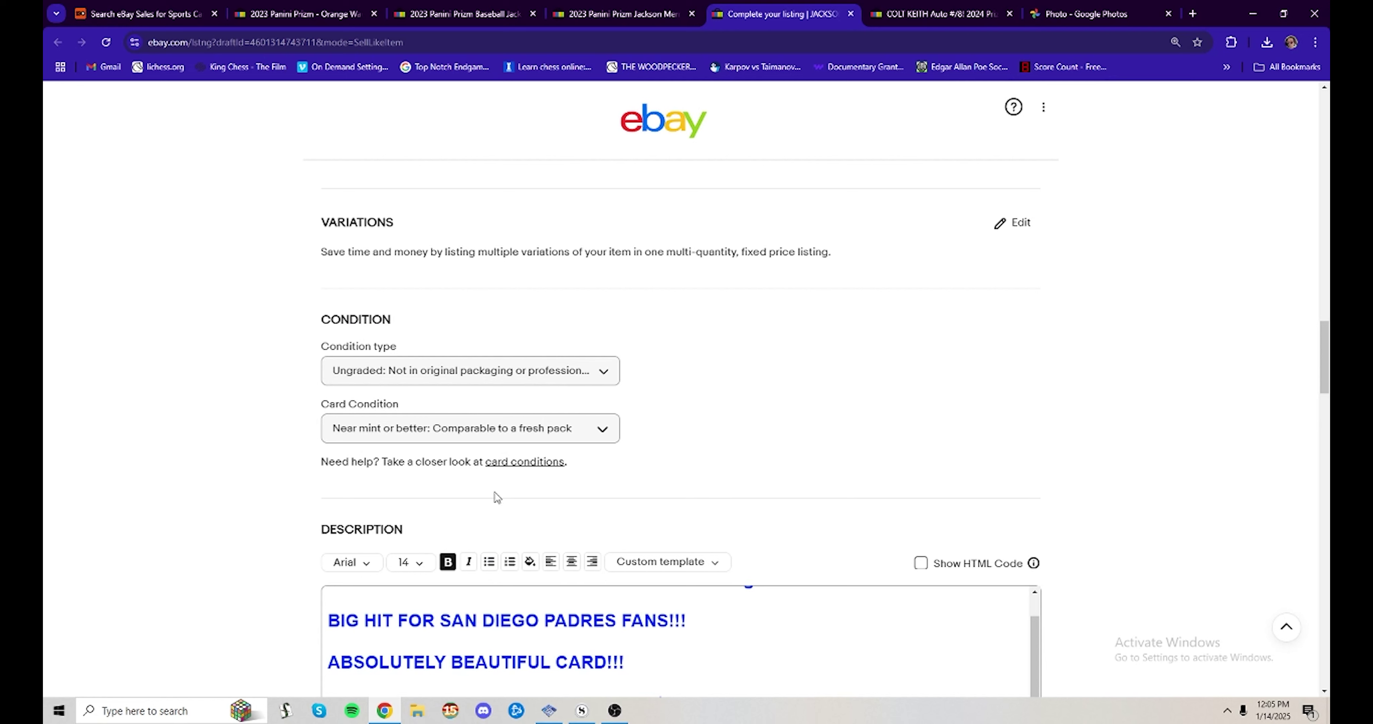
pyautogui.click(495, 437)
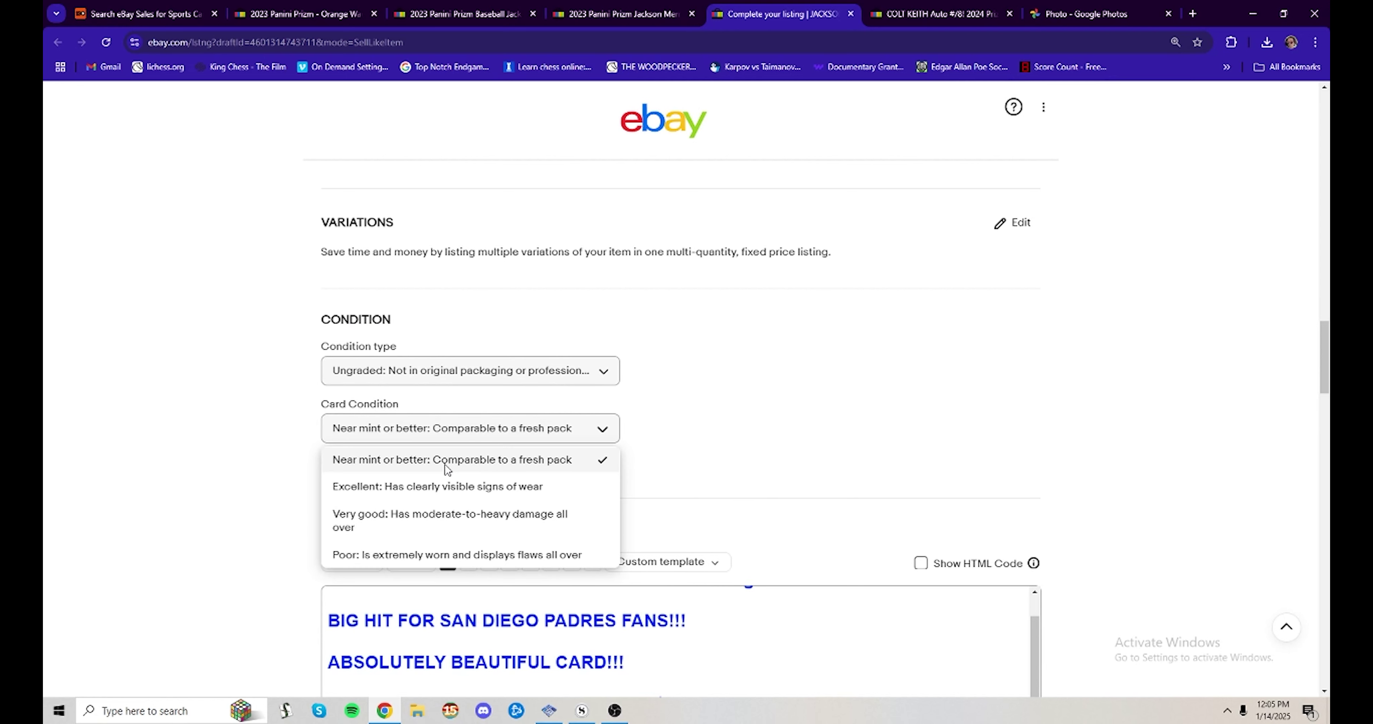